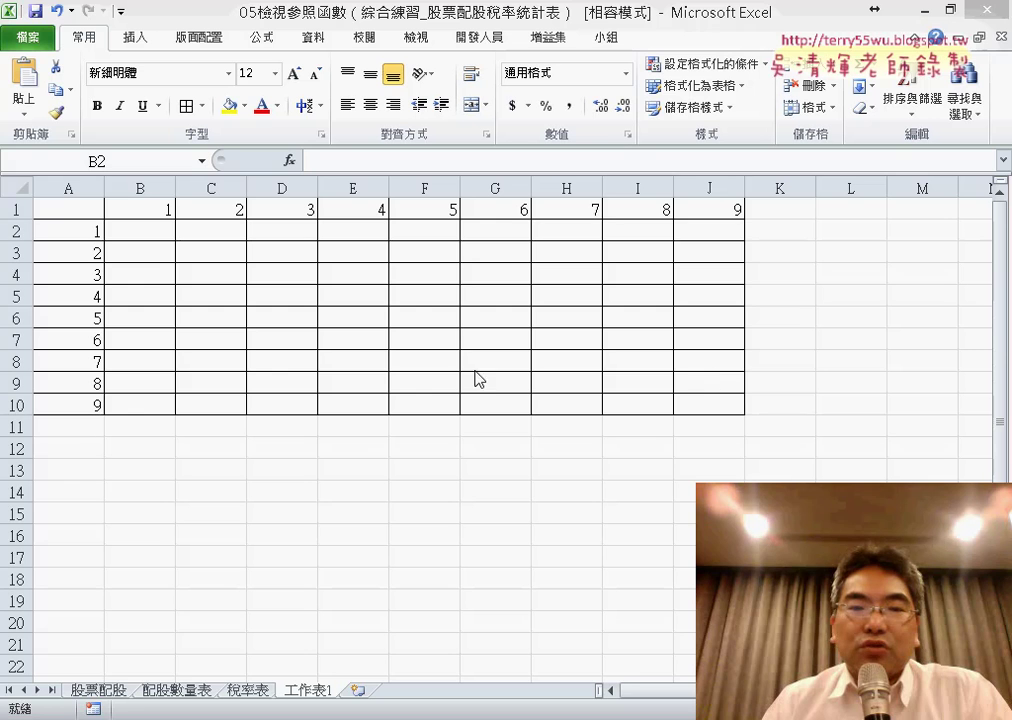
# Step: Insert a new blank worksheet, 工作表2, after 工作表1
pyautogui.click(151, 232)
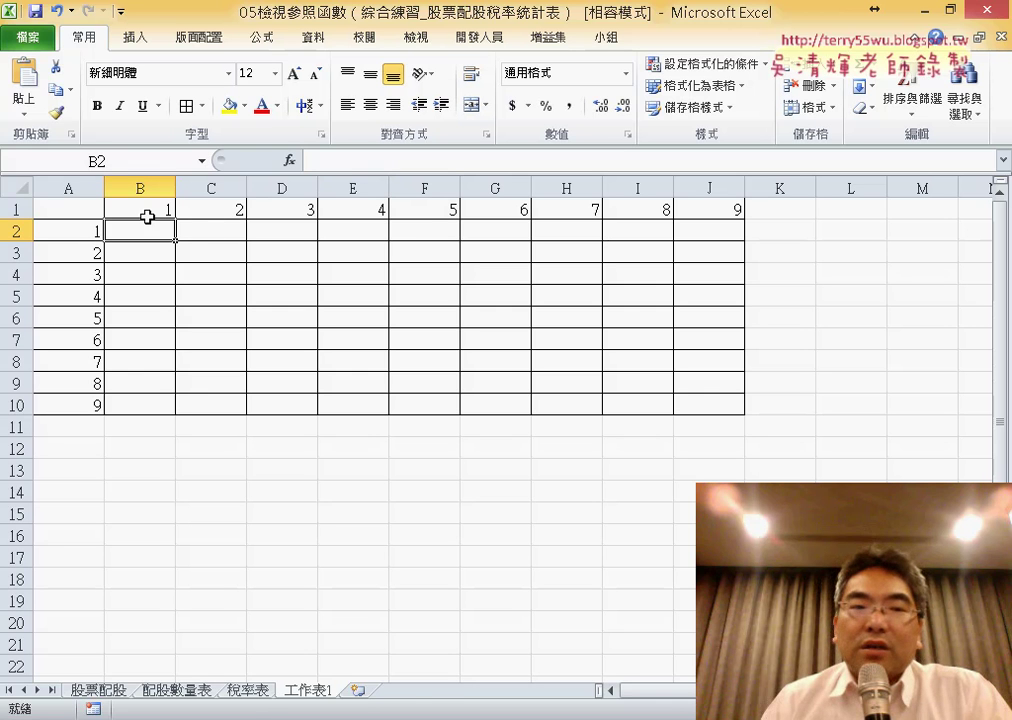
pyautogui.click(358, 691)
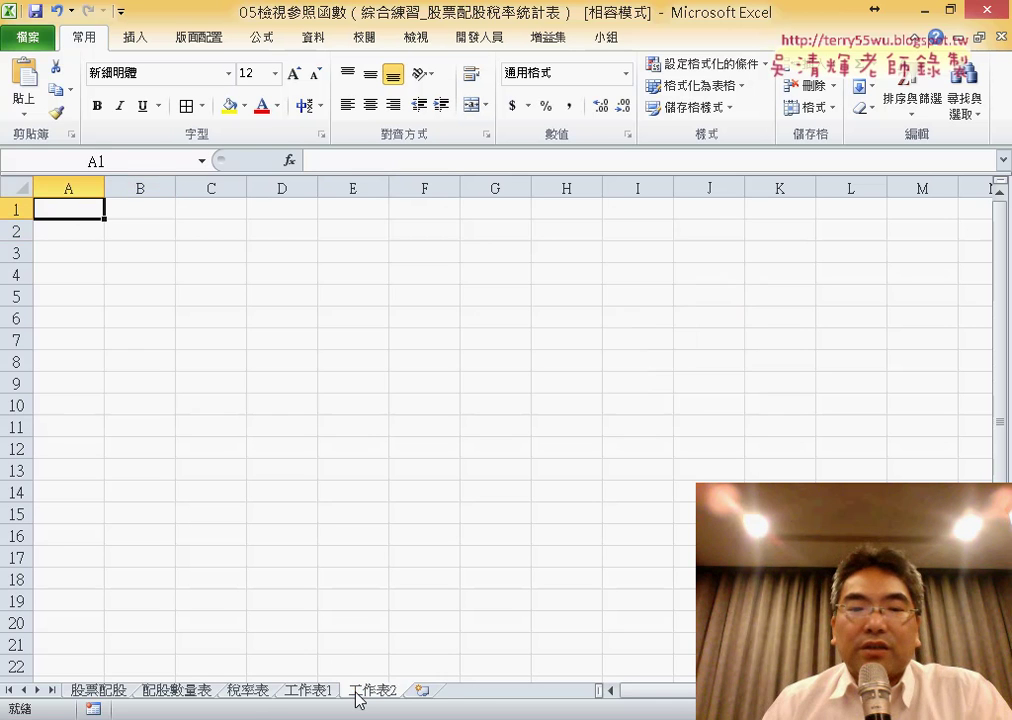
# Step: Fill 1–9 across B1:J1 and 1–9 down A2:A10 as the table headers
pyautogui.click(162, 210)
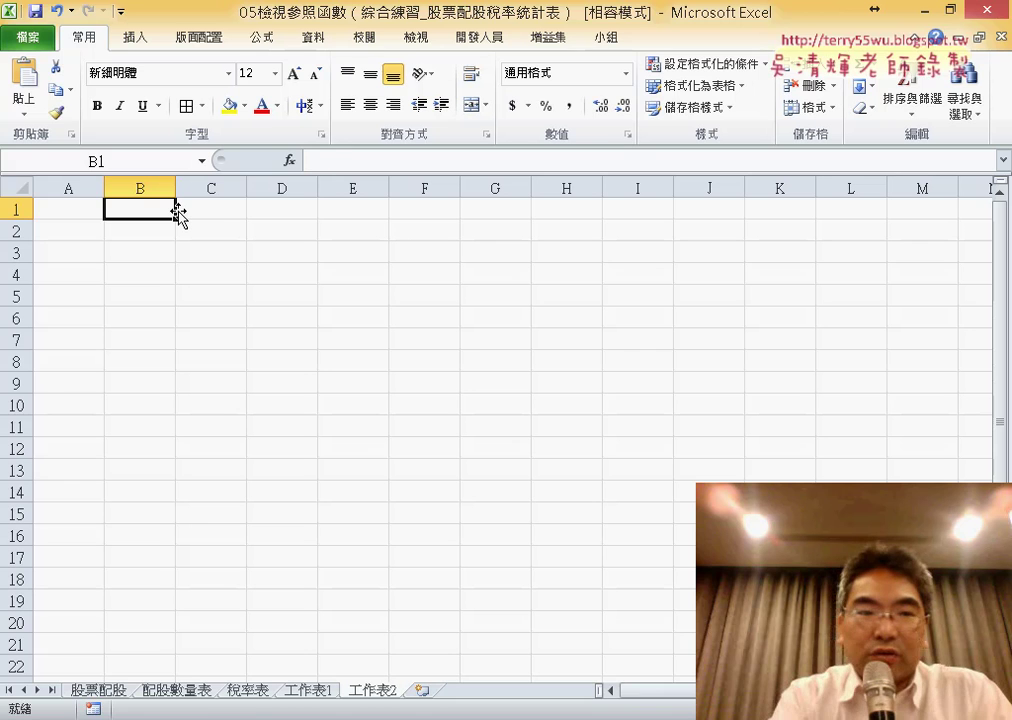
pyautogui.write('1')
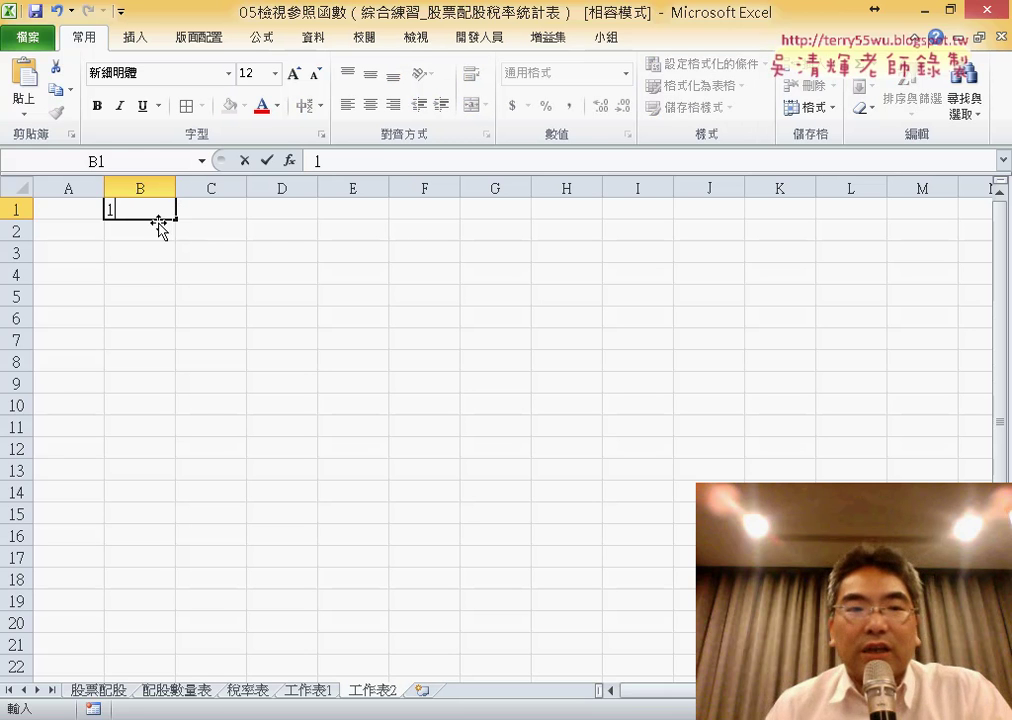
pyautogui.moveTo(173, 220); pyautogui.dragTo(710, 228)
pyautogui.press('ctrl')
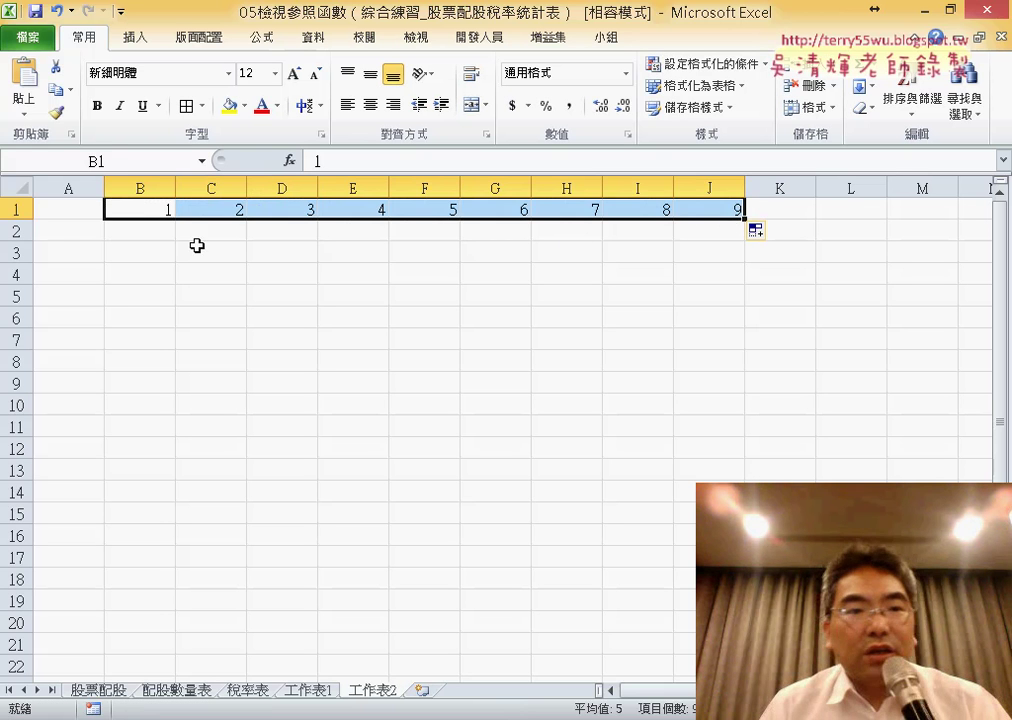
pyautogui.click(68, 231)
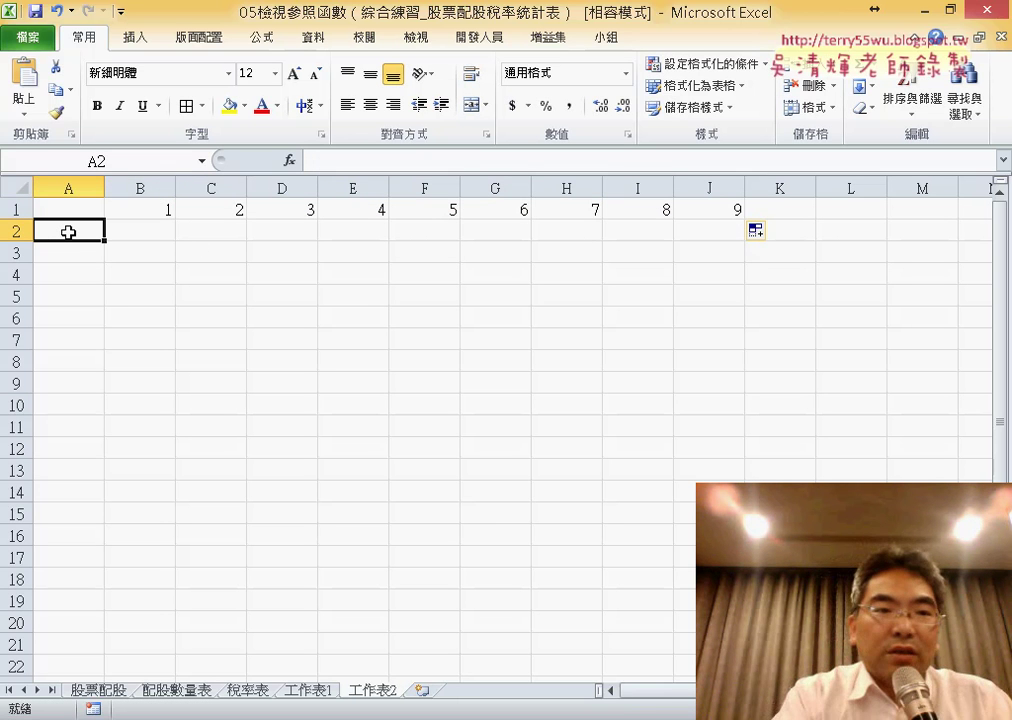
pyautogui.write('1')
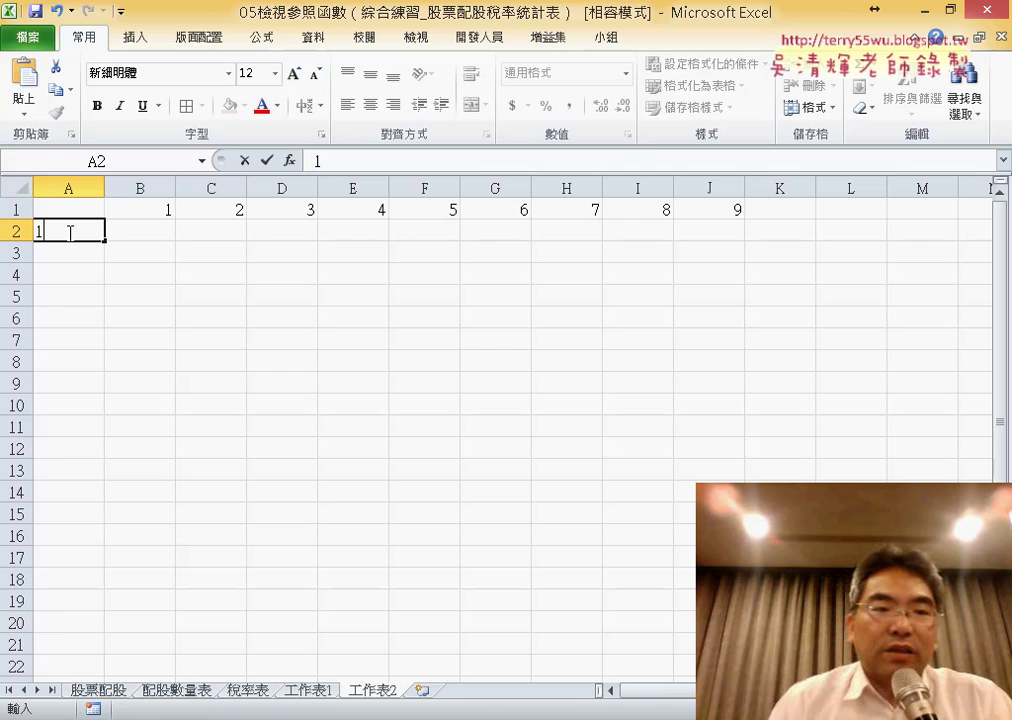
pyautogui.moveTo(103, 236); pyautogui.dragTo(99, 335)
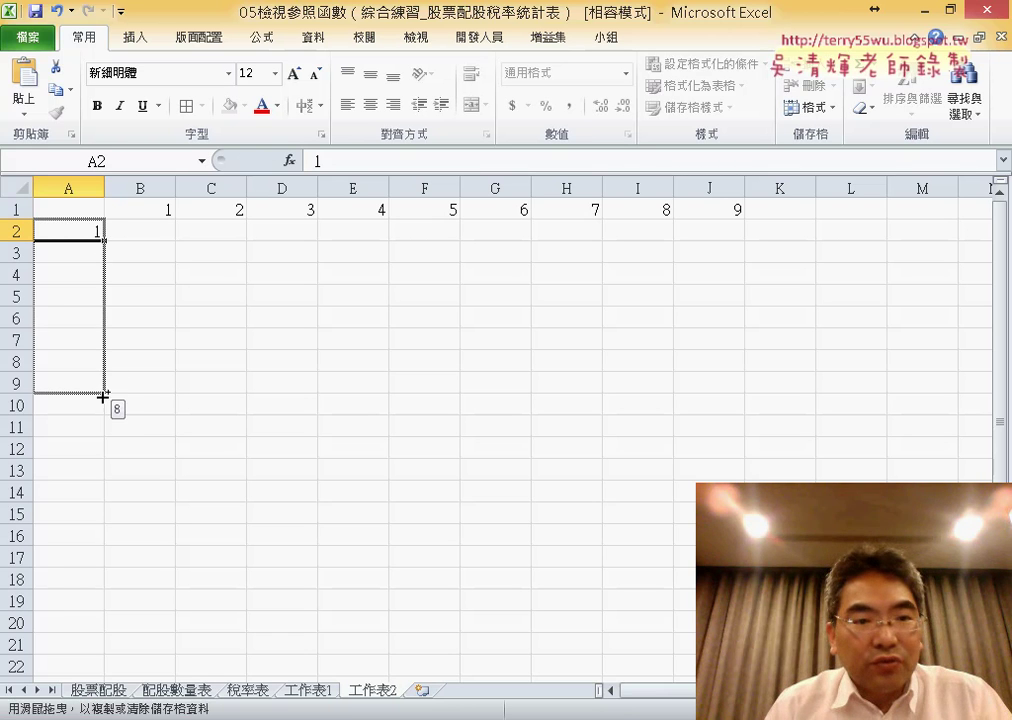
pyautogui.moveTo(99, 335); pyautogui.dragTo(104, 418)
# Step: Apply All Borders to the A1:J10 grid
pyautogui.moveTo(102, 271)
pyautogui.mouseDown()
pyautogui.moveTo(88, 245)
pyautogui.moveTo(676, 400)
pyautogui.mouseUp()
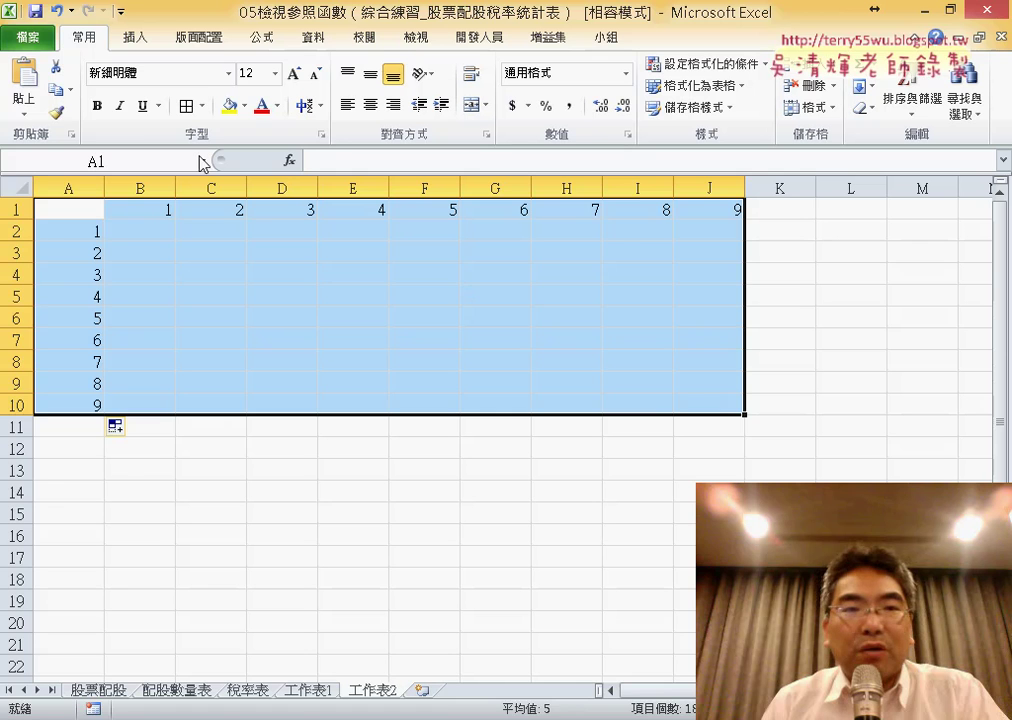
pyautogui.click(186, 106)
pyautogui.click(768, 460)
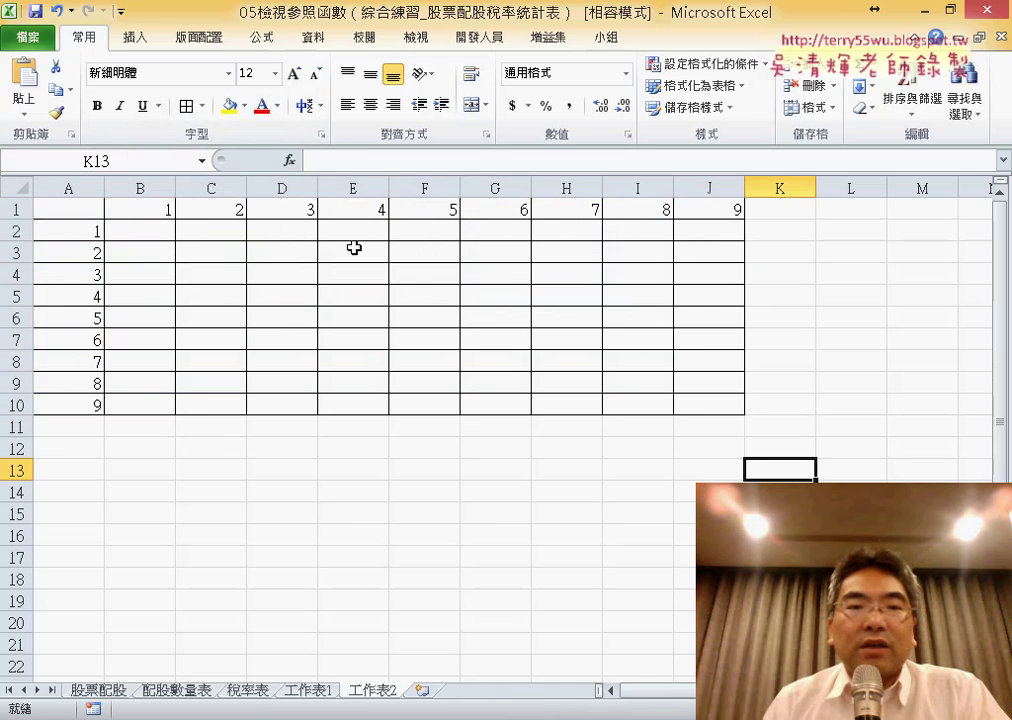
# Step: In B2, begin the formula =B1&"X"&A2&"=" from the header and row label
pyautogui.click(153, 229)
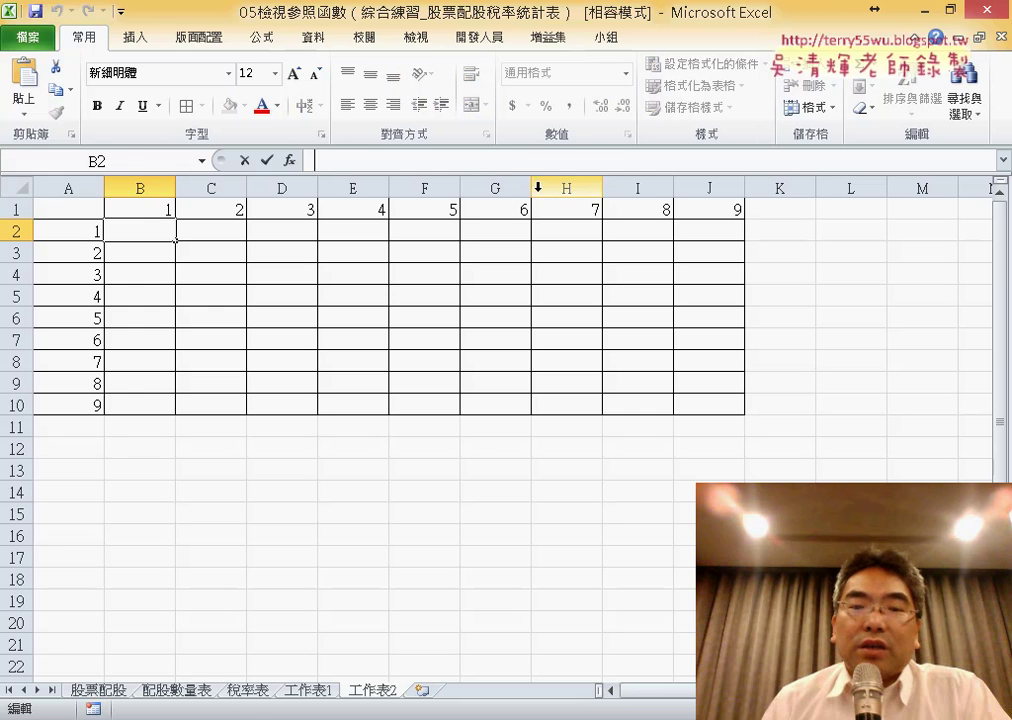
pyautogui.write('=')
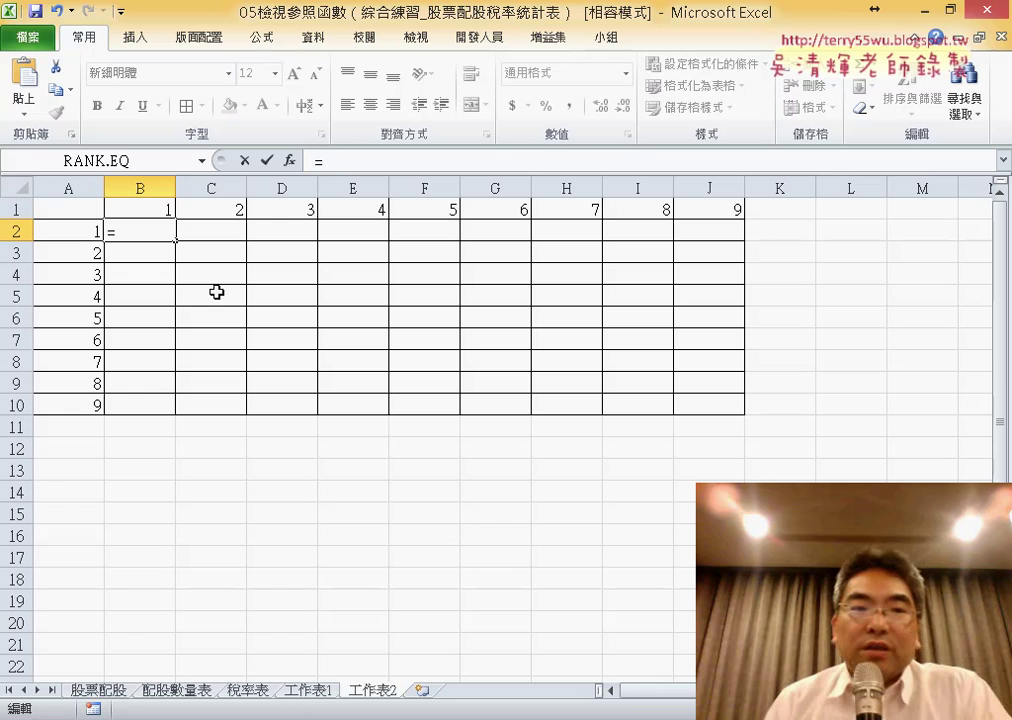
pyautogui.click(153, 212)
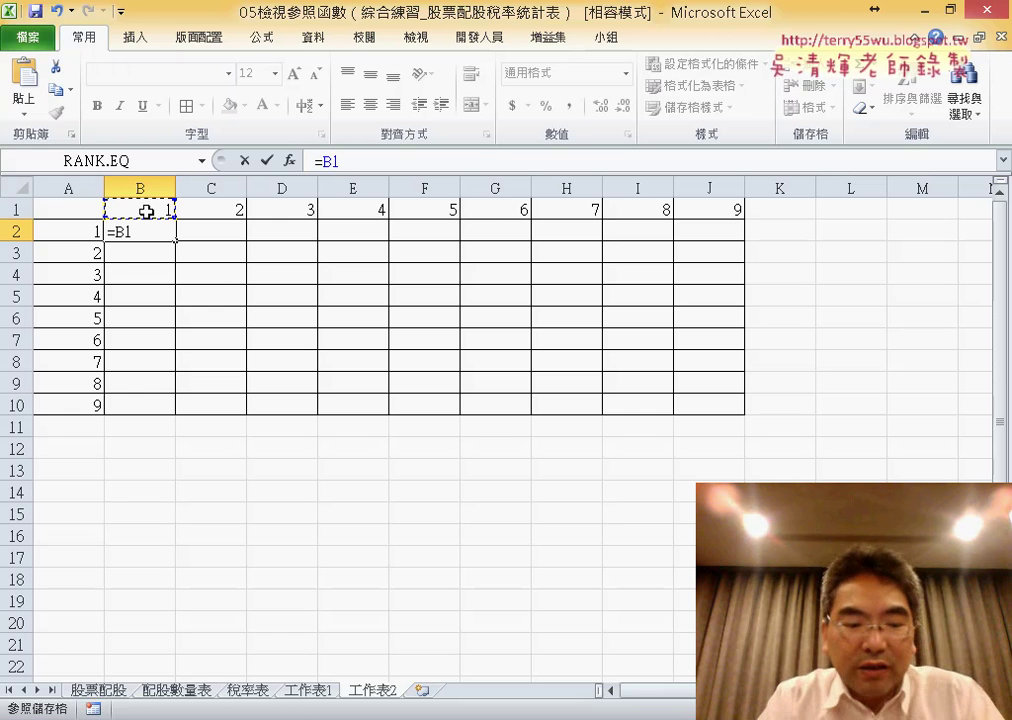
pyautogui.write('&')
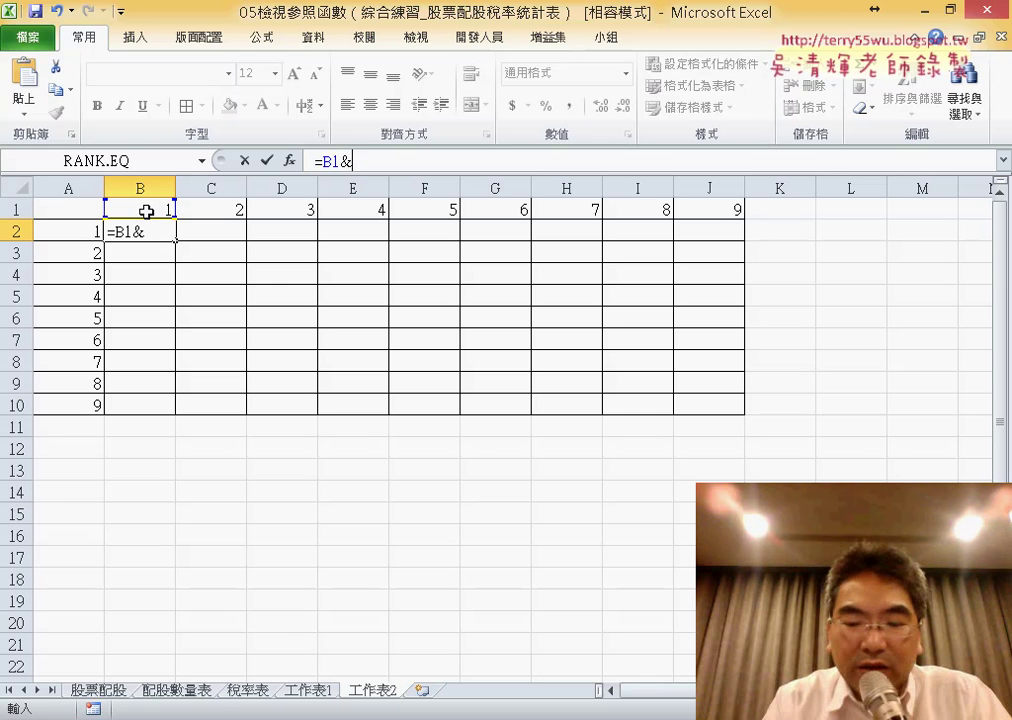
pyautogui.write('"X')
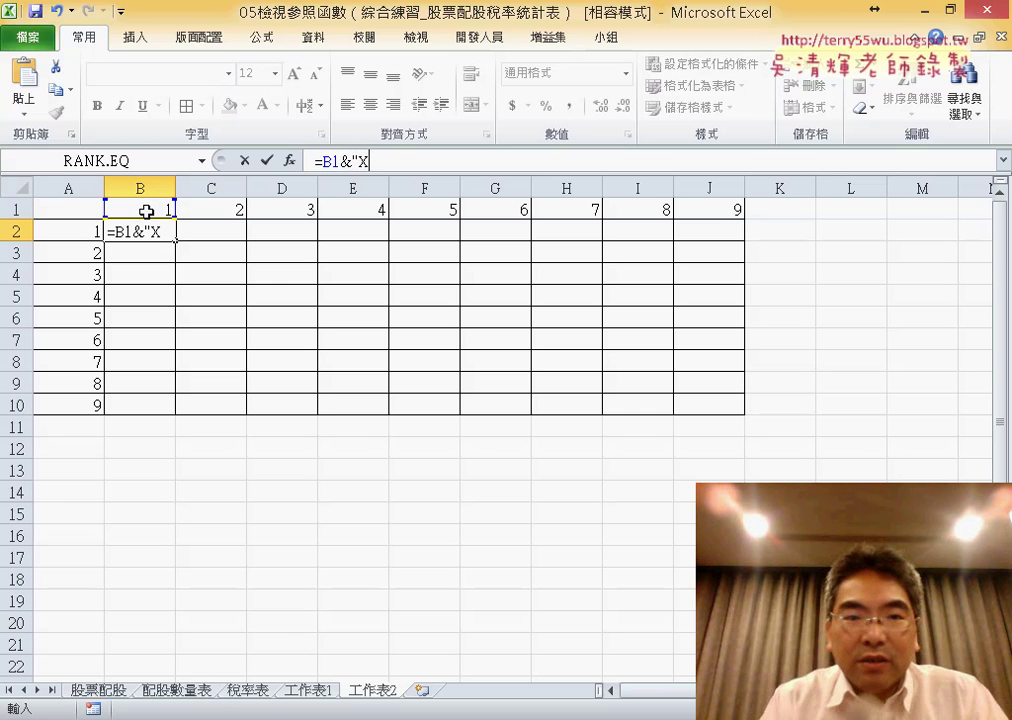
pyautogui.write('"')
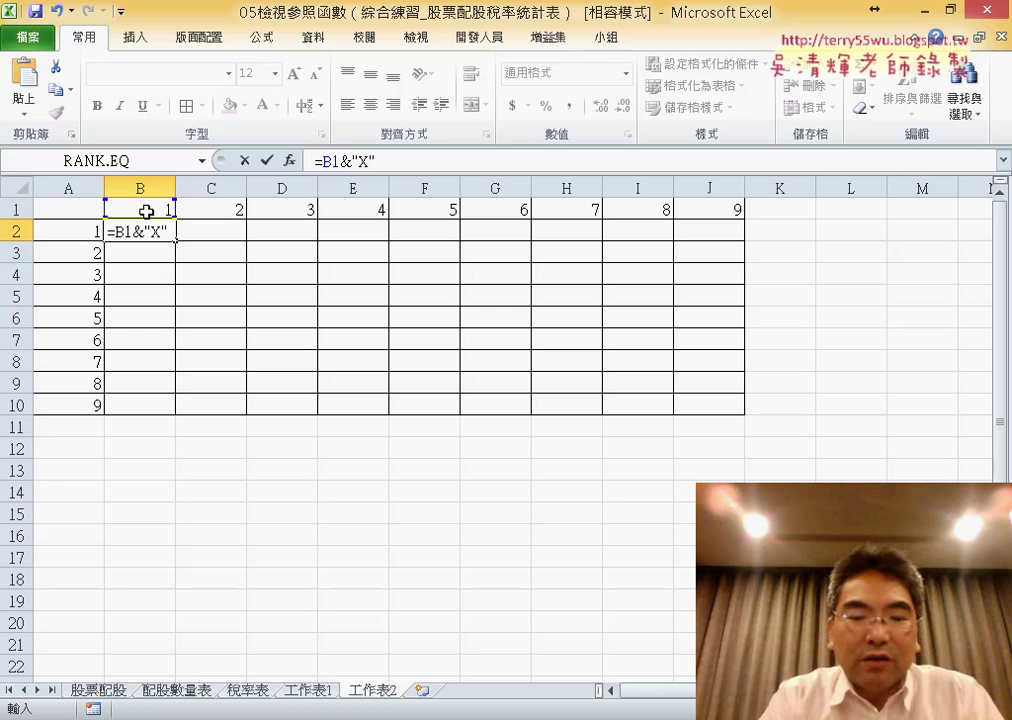
pyautogui.write('&')
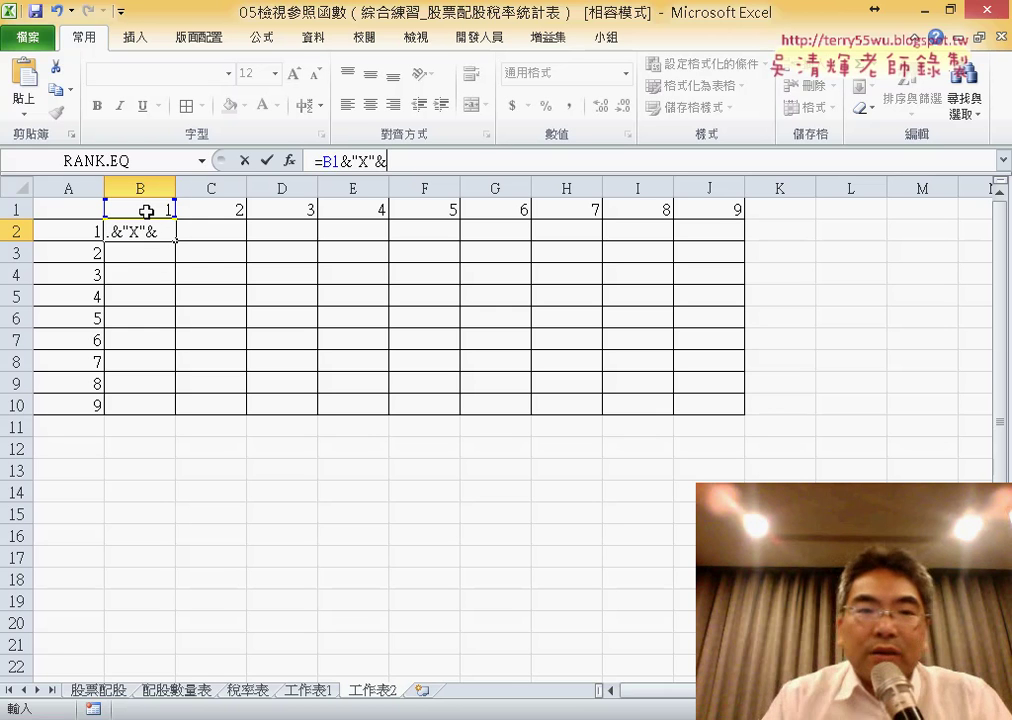
pyautogui.click(70, 237)
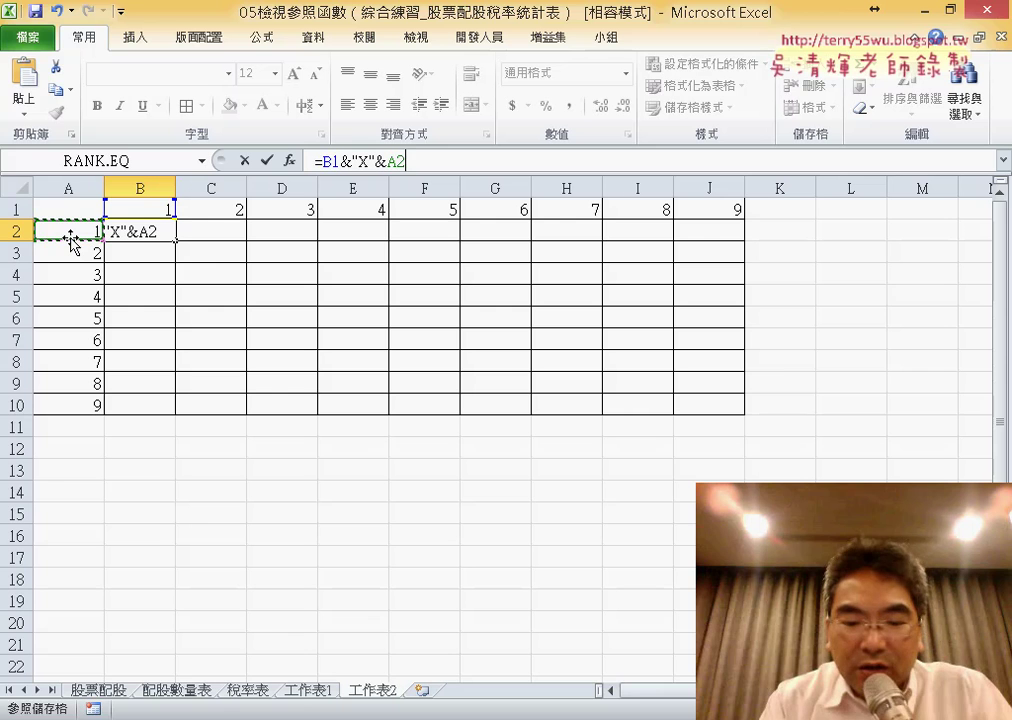
pyautogui.write('&"')
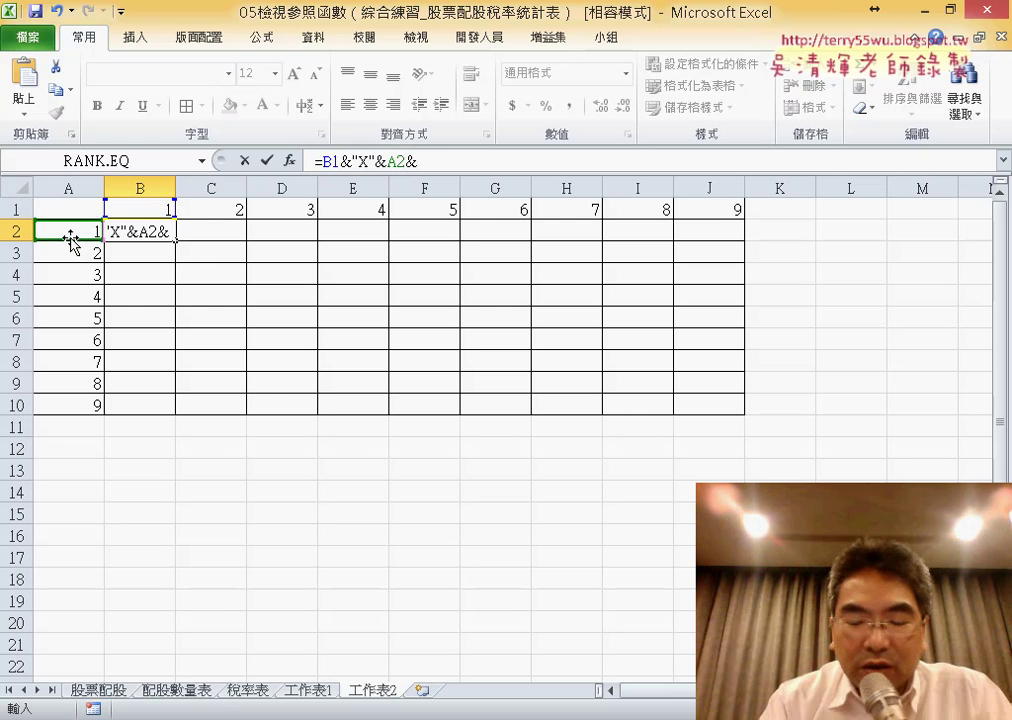
pyautogui.write('=')
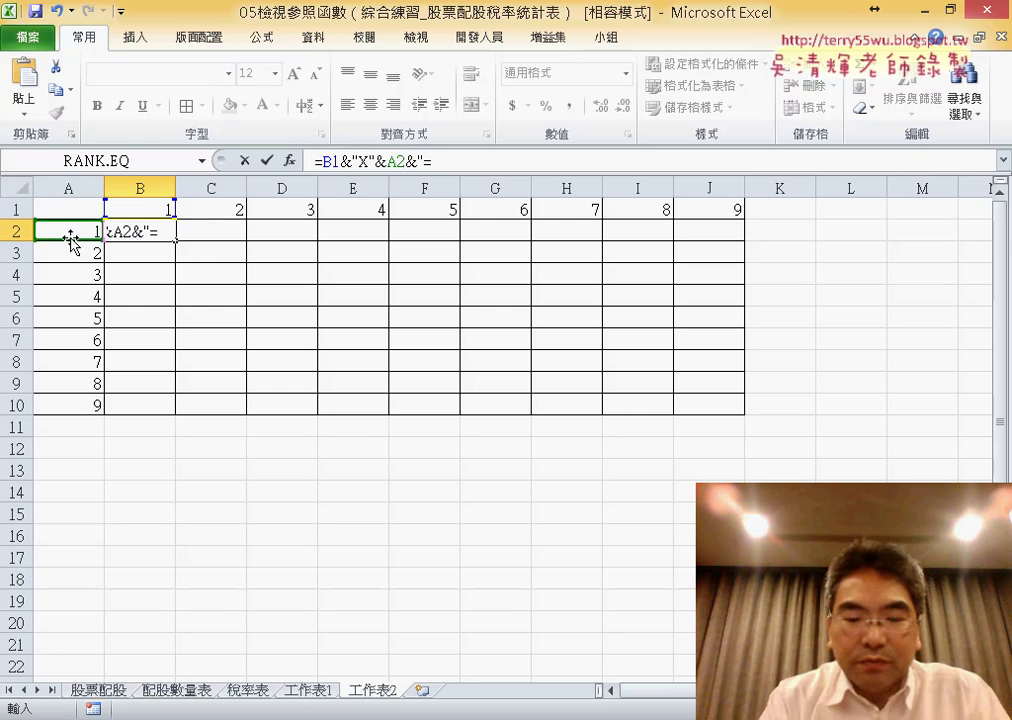
pyautogui.write('"&')
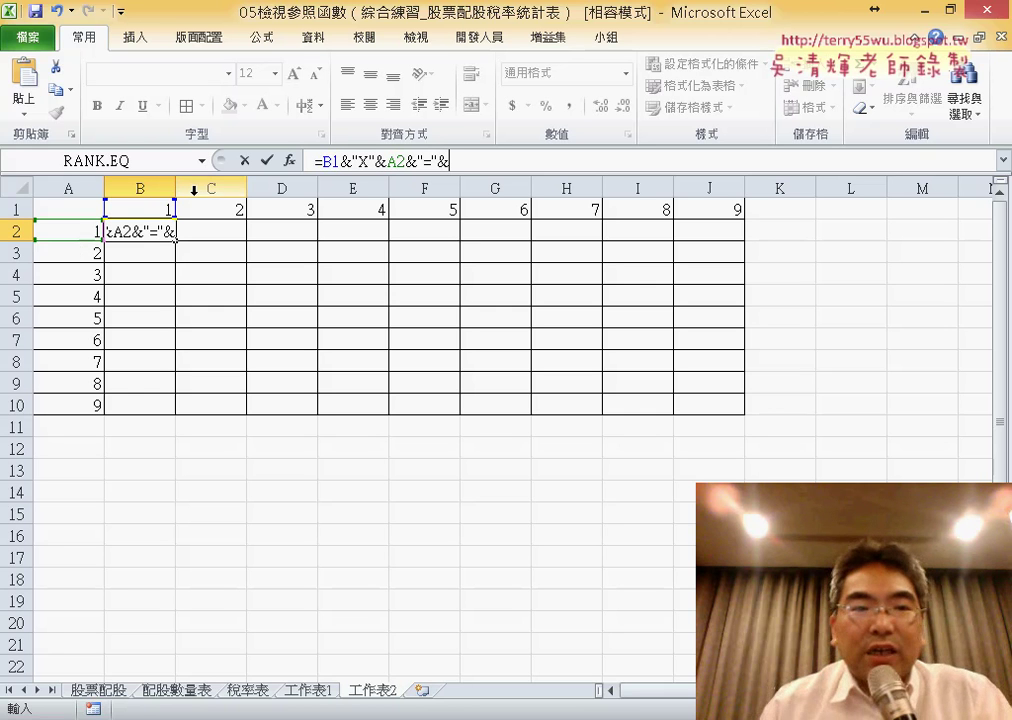
# Step: Finish it with B1*A2 and centre B2 so it shows 1X1=1
pyautogui.click(148, 210)
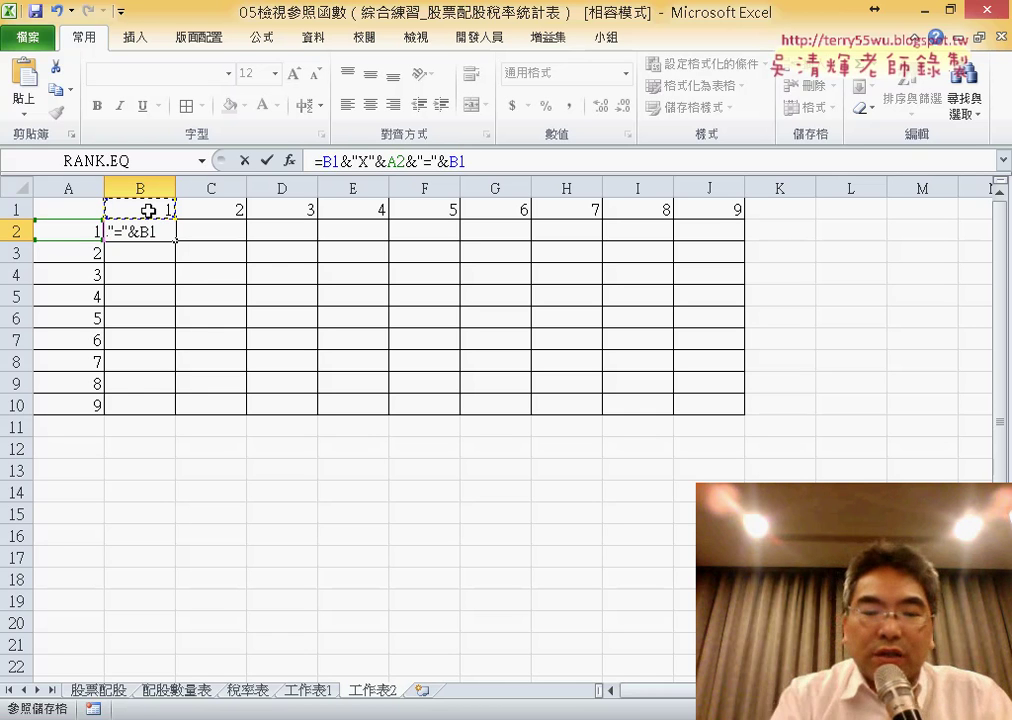
pyautogui.write('8')
pyautogui.press('BackSpace')
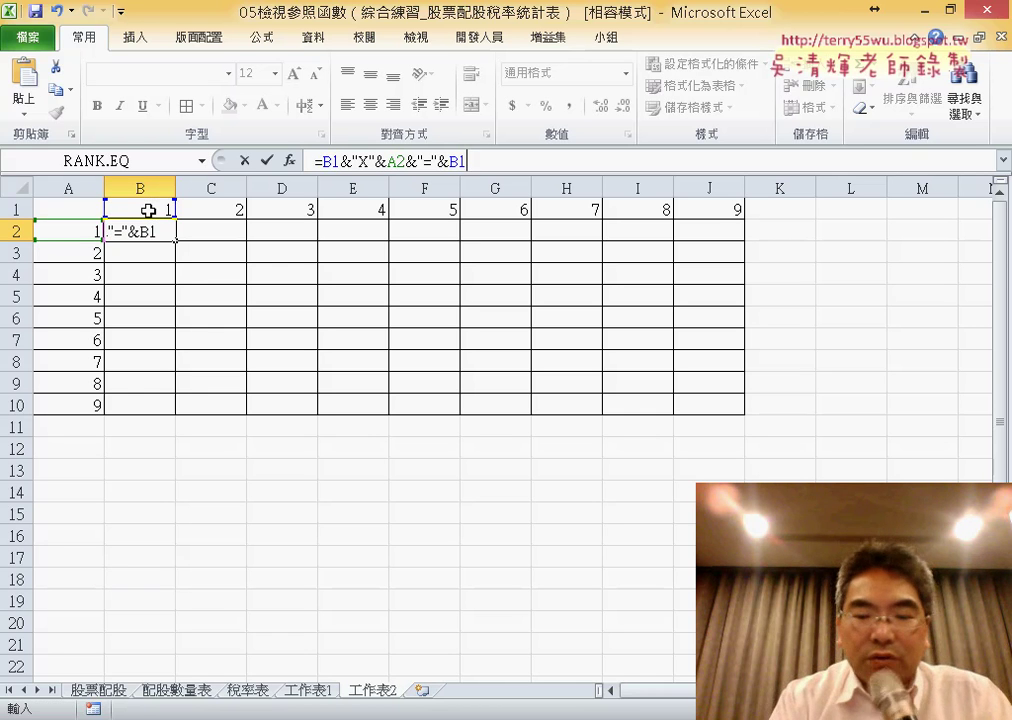
pyautogui.write('*')
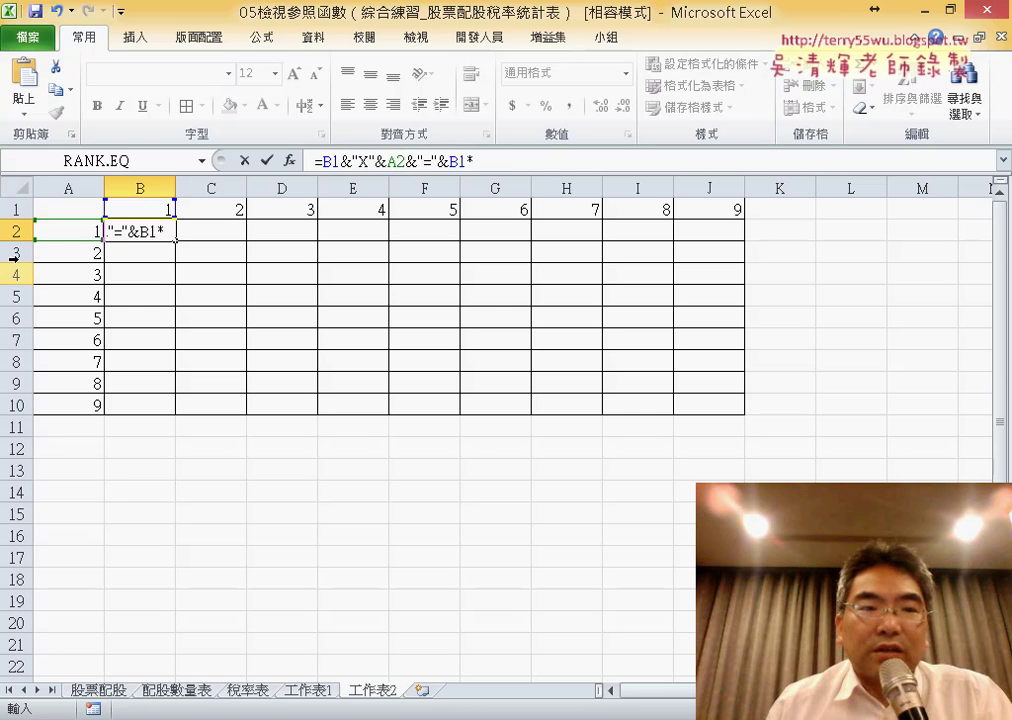
pyautogui.click(55, 231)
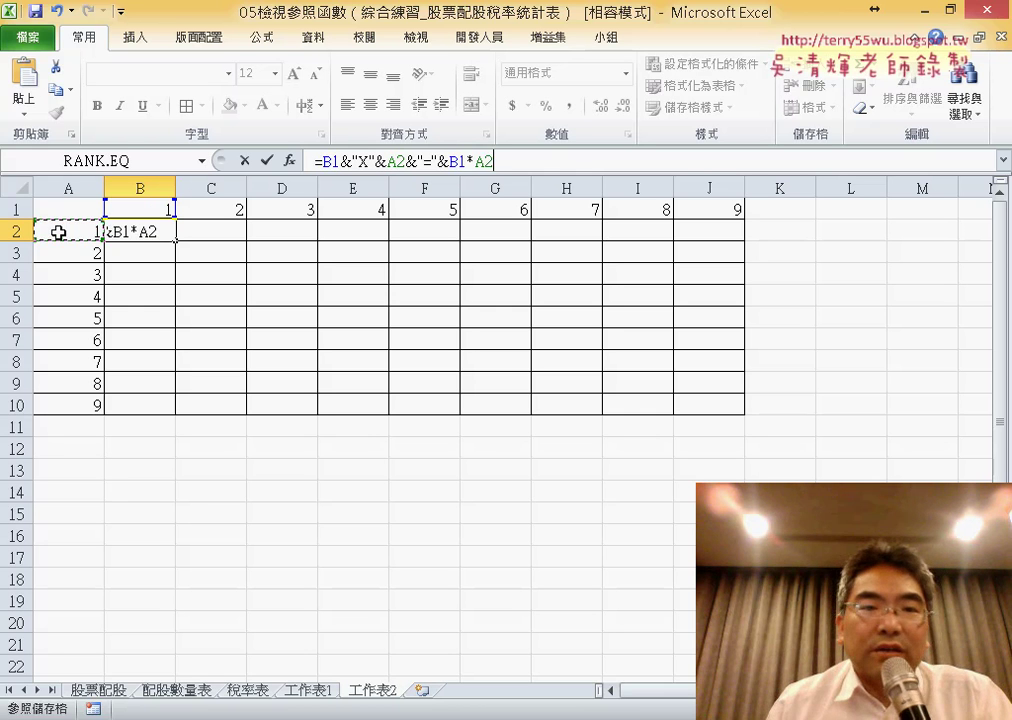
pyautogui.click(267, 160)
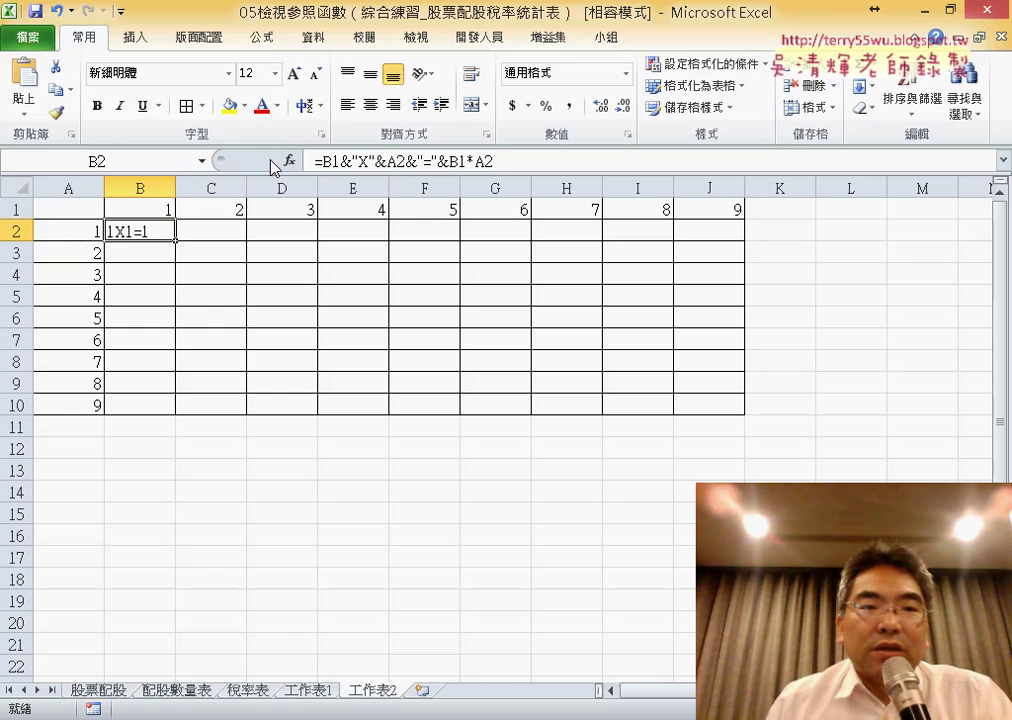
pyautogui.click(370, 104)
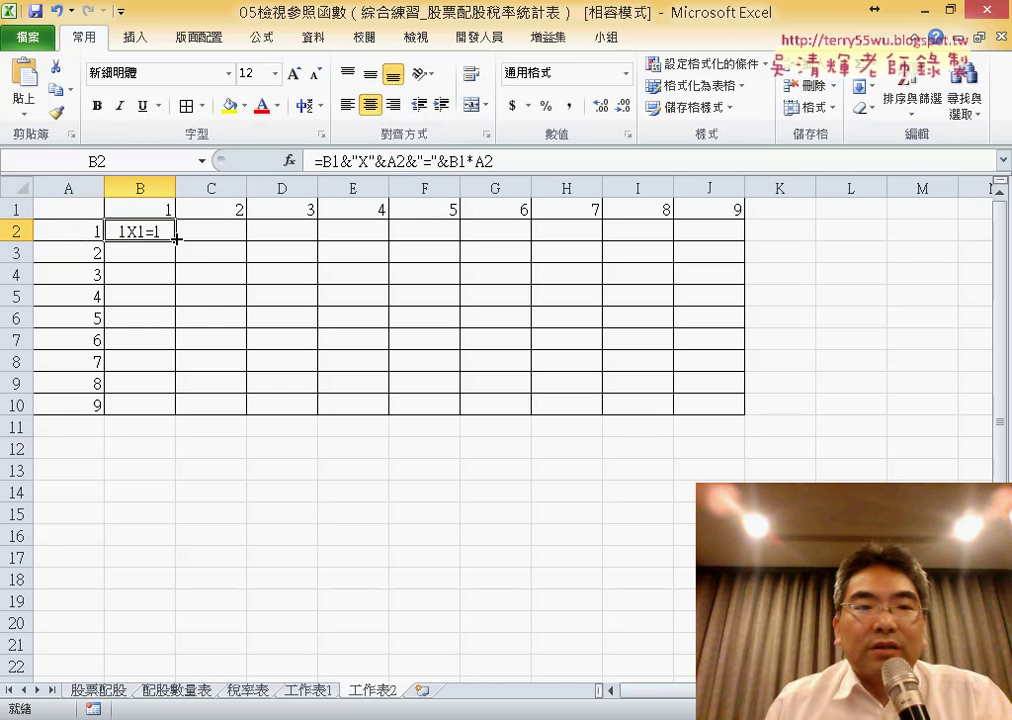
pyautogui.moveTo(176, 239); pyautogui.dragTo(174, 408)
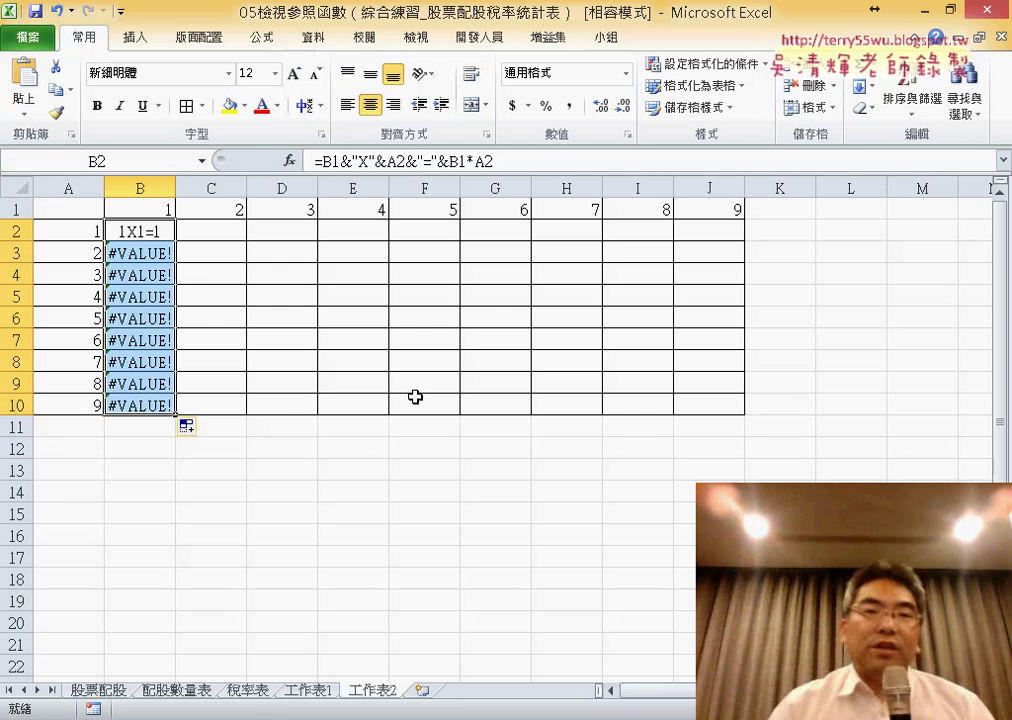
pyautogui.click(157, 232)
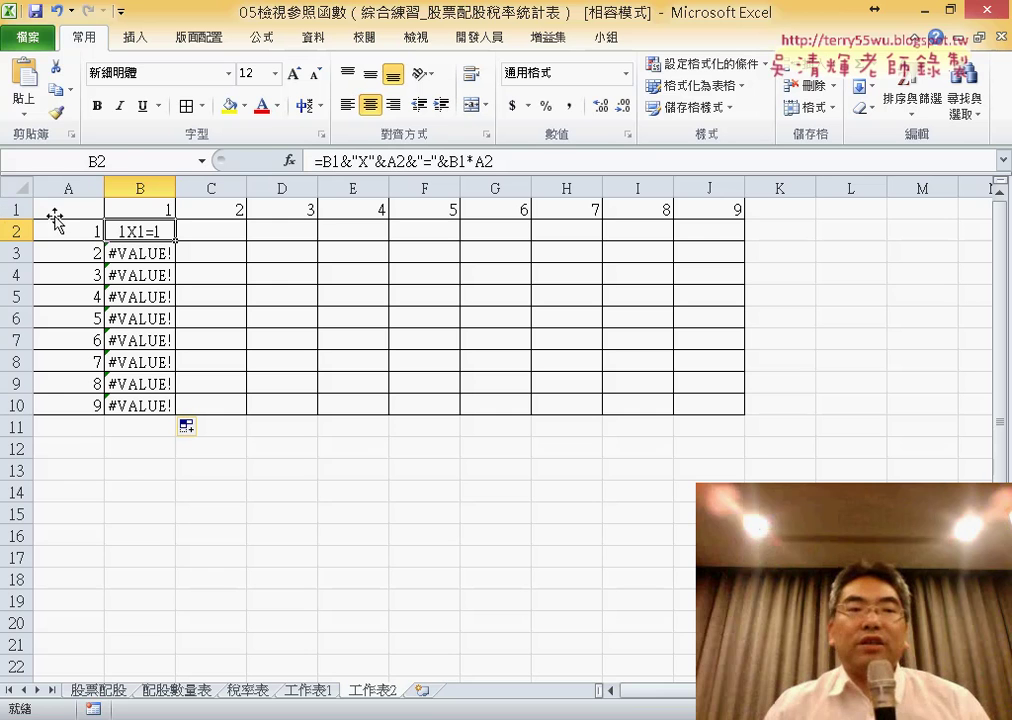
# Step: Change B2's B1 references to B$1, then fill it down to B10 and across to J
pyautogui.click(332, 160)
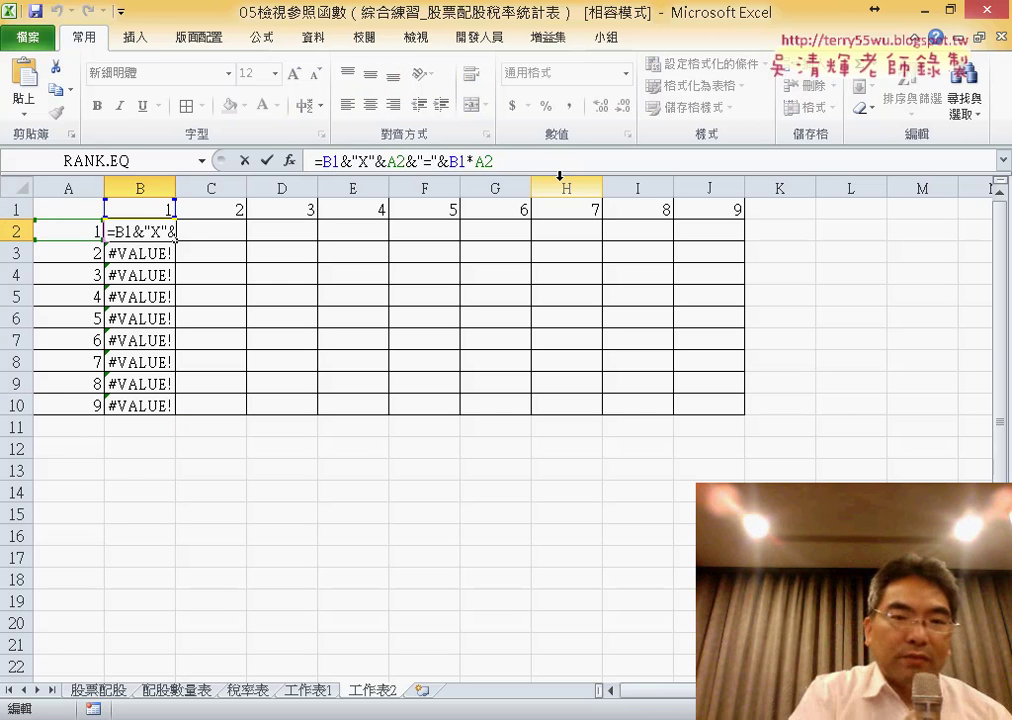
pyautogui.write('$')
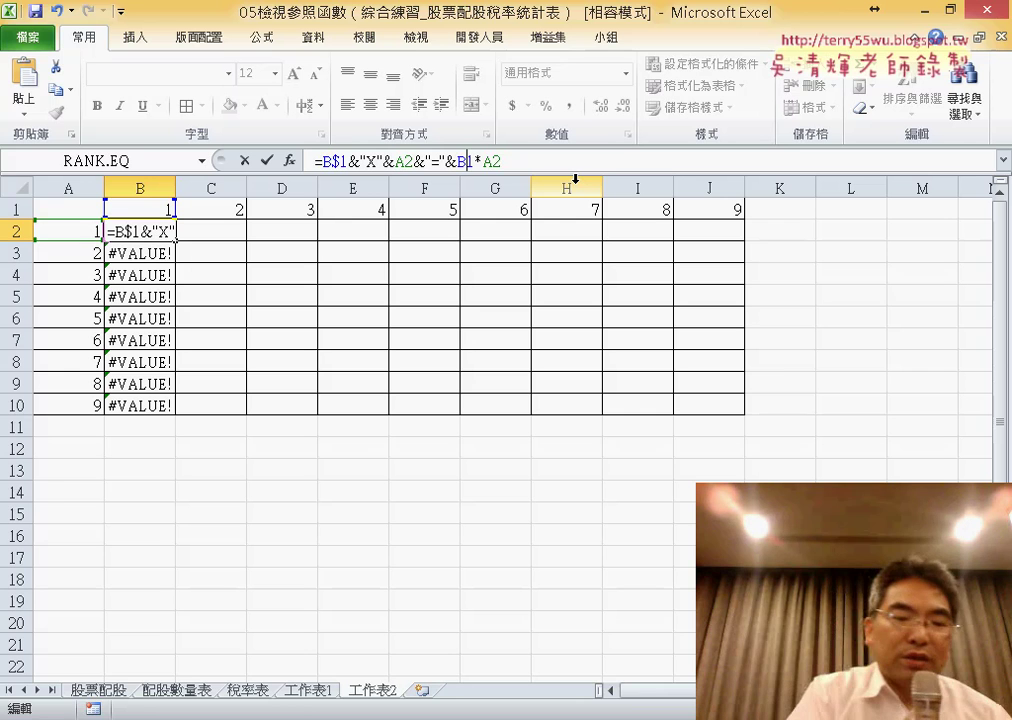
pyautogui.write('$')
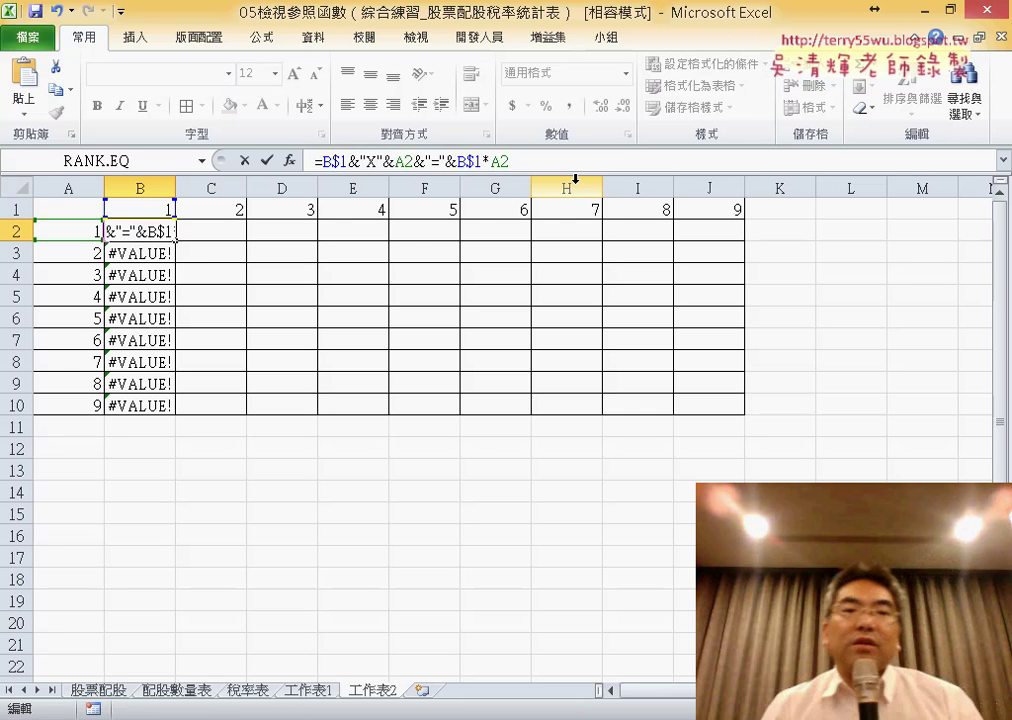
pyautogui.click(268, 160)
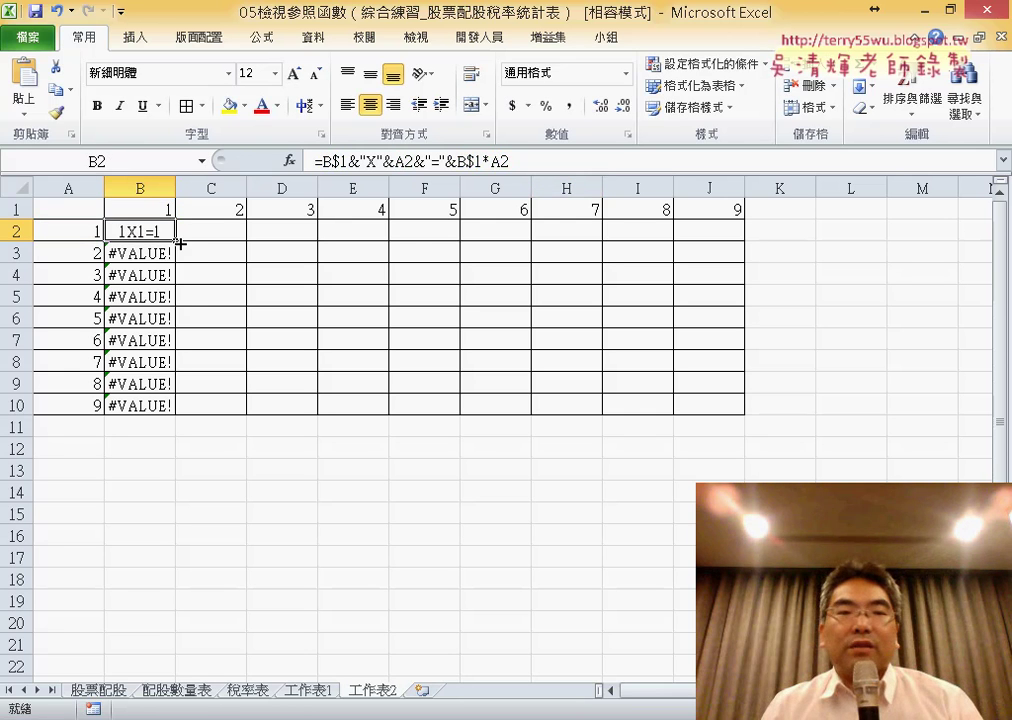
pyautogui.moveTo(178, 242); pyautogui.dragTo(178, 412)
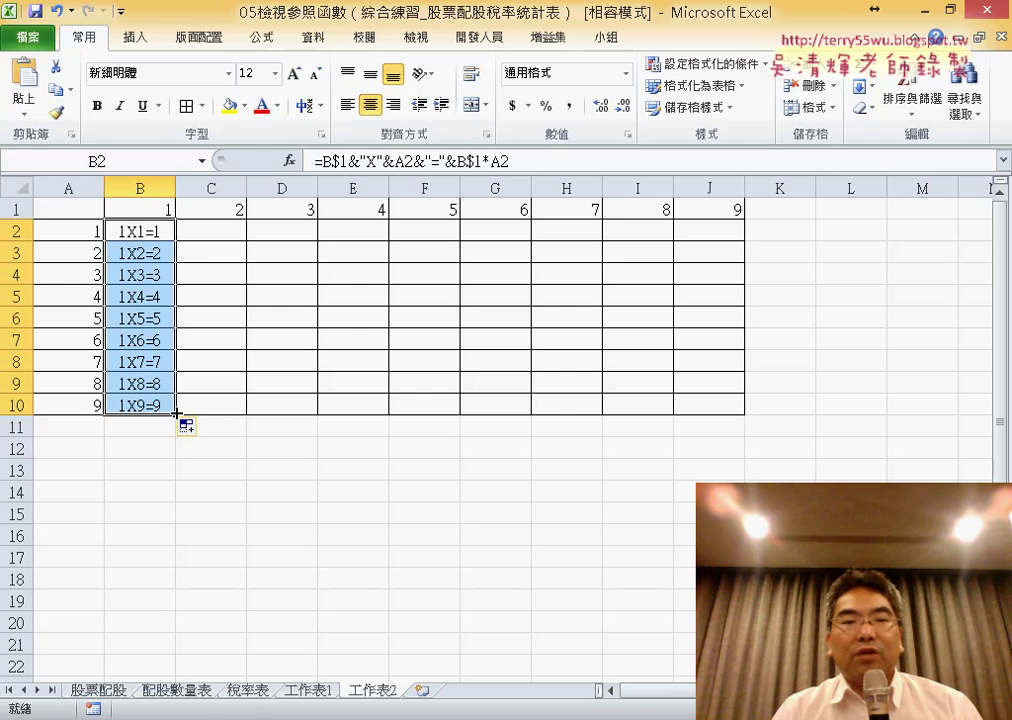
pyautogui.moveTo(176, 413); pyautogui.dragTo(746, 412)
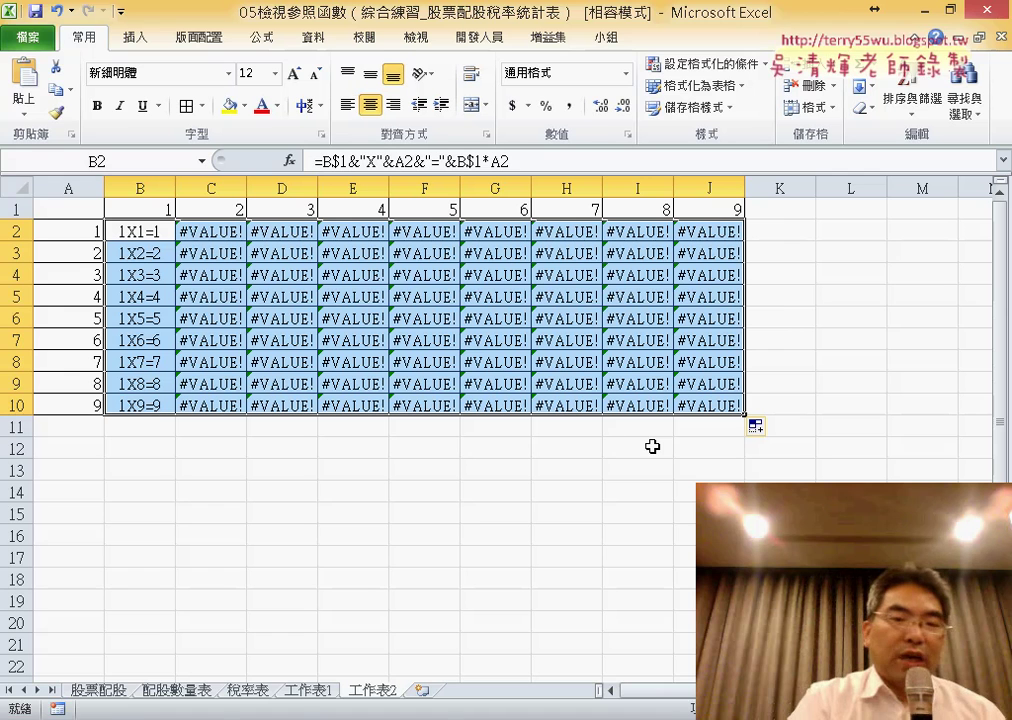
# Step: Circle column A on screen to point out the unlocked reference, then clear the mark
pyautogui.moveTo(70, 168); pyautogui.dragTo(60, 200)
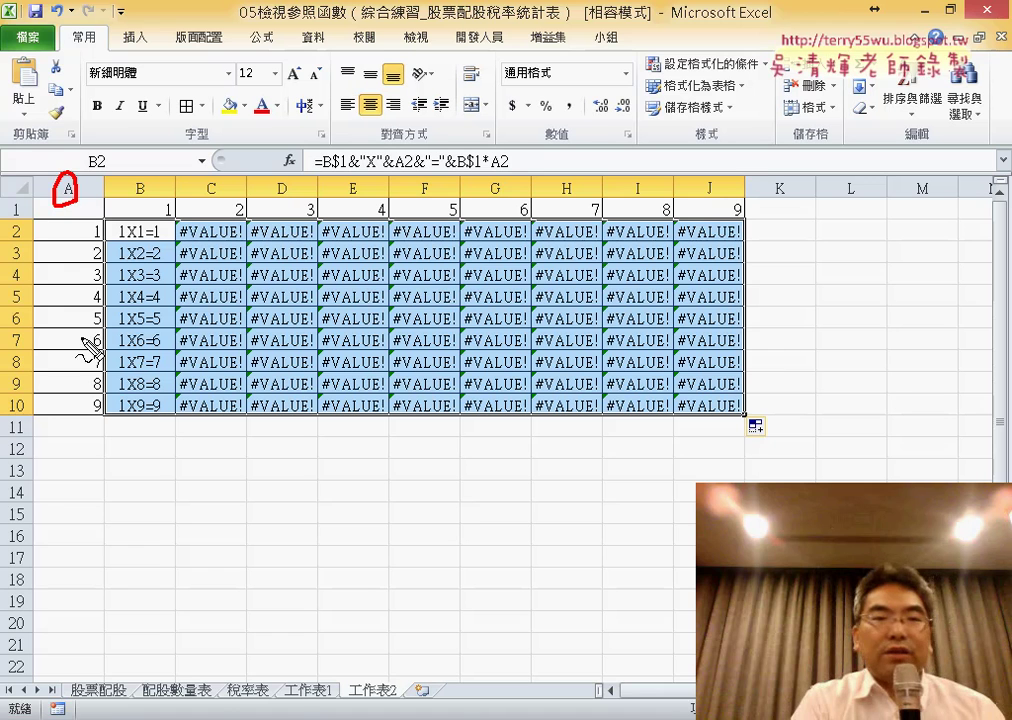
pyautogui.press('Escape')
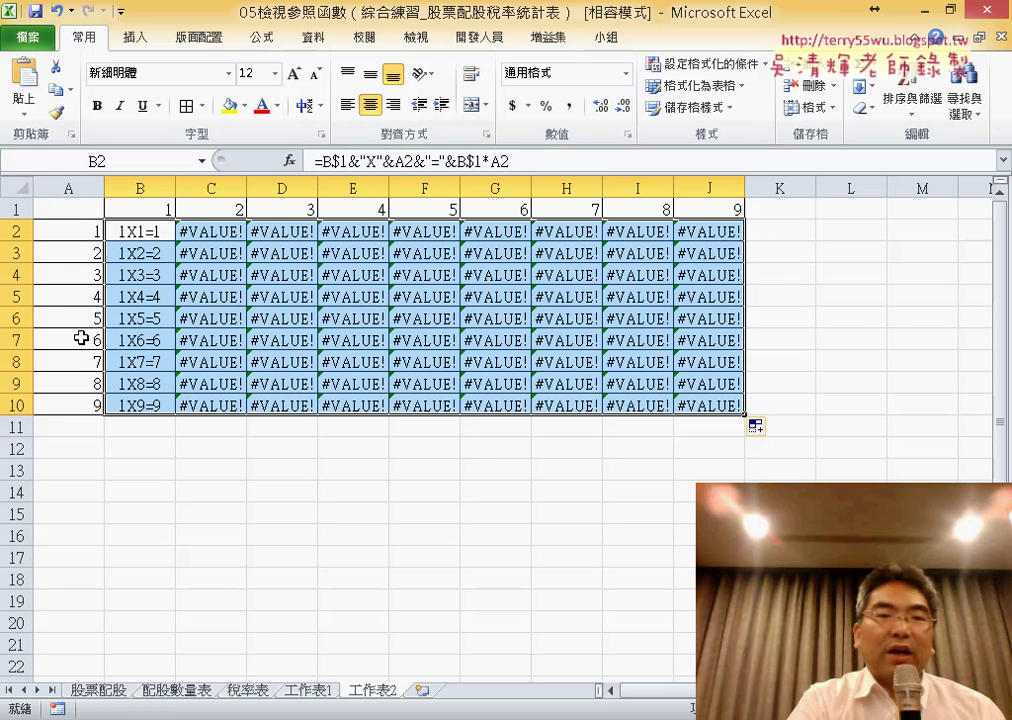
# Step: Undo the fill and change B2's formula to =B$1&"X"&$A2&"="&B$1*$A2
pyautogui.hotkey('ctrl', 'z')
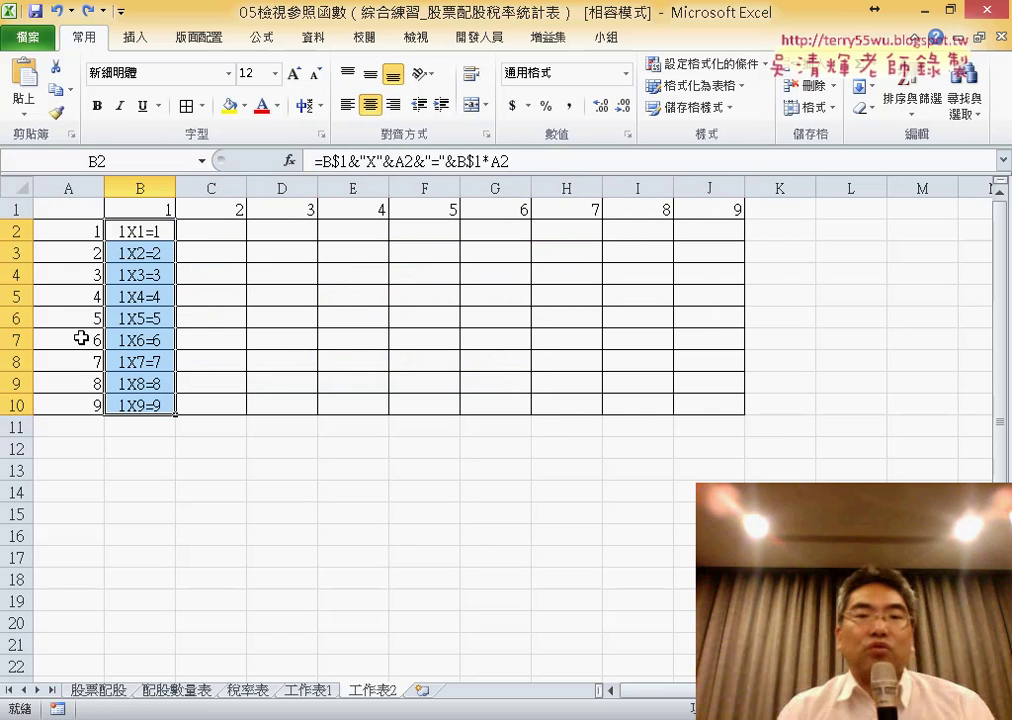
pyautogui.click(133, 233)
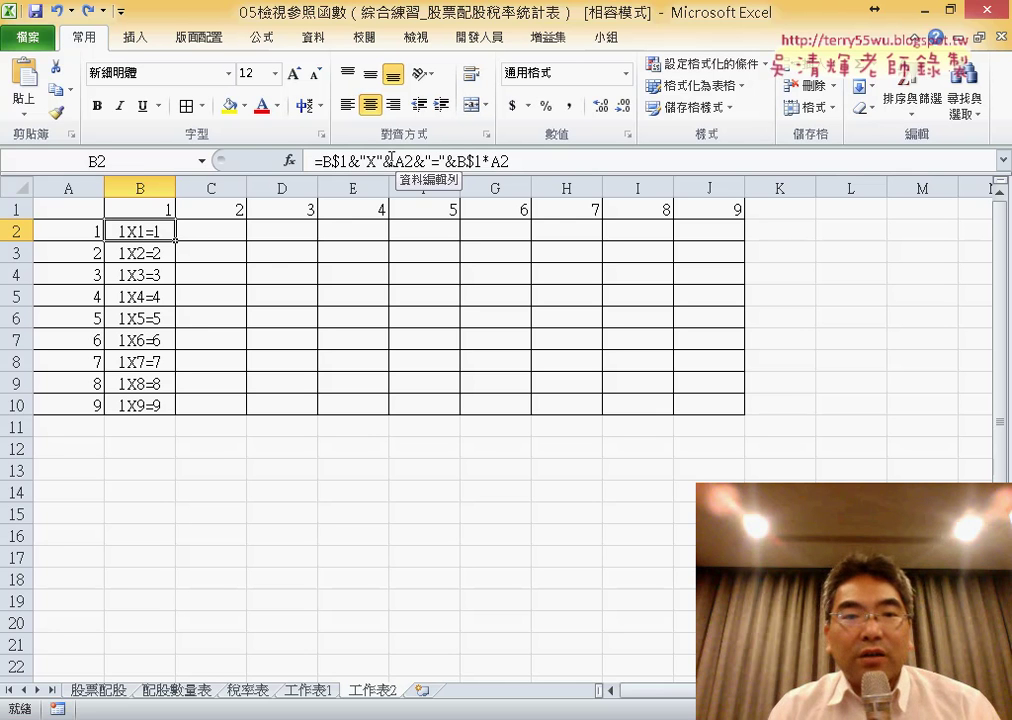
pyautogui.click(391, 158)
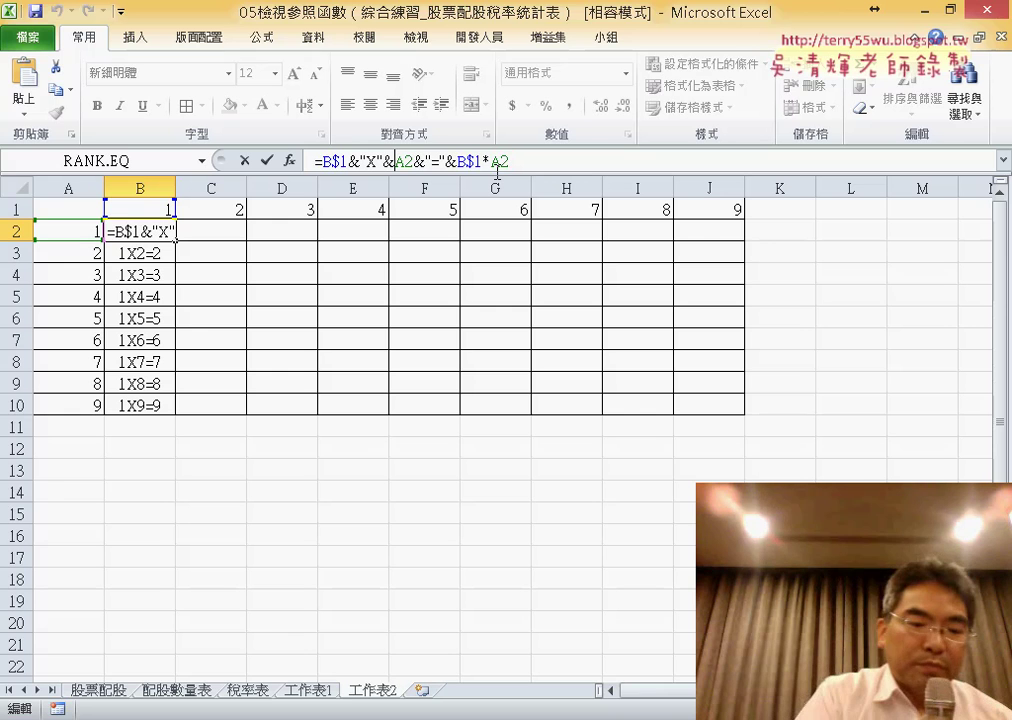
pyautogui.write('$')
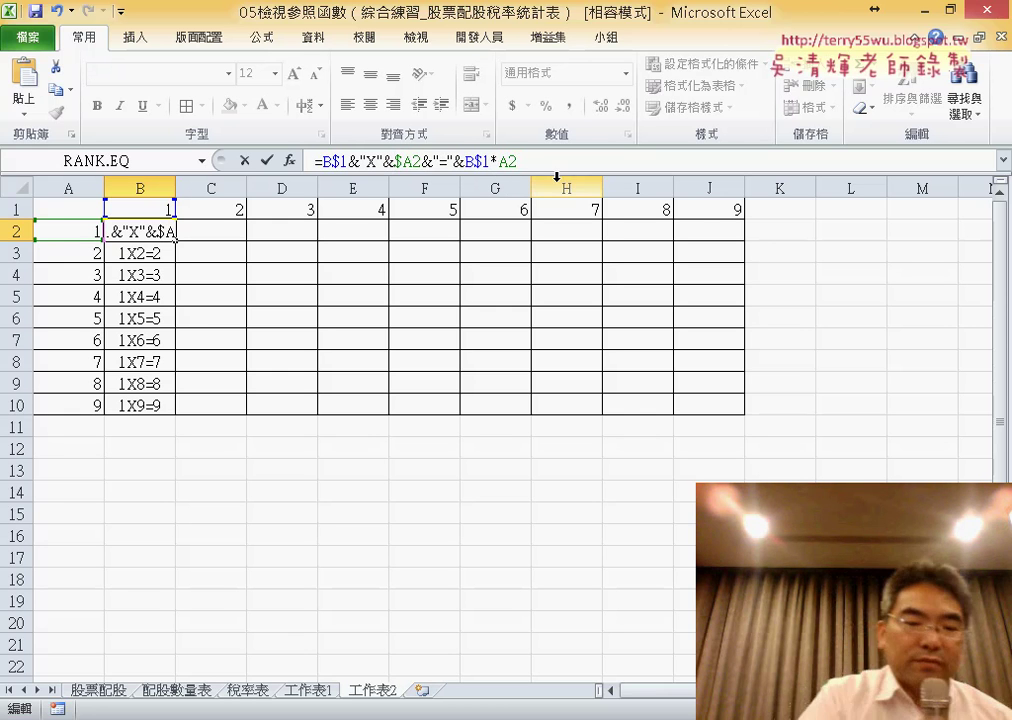
pyautogui.click(500, 163)
pyautogui.write('$')
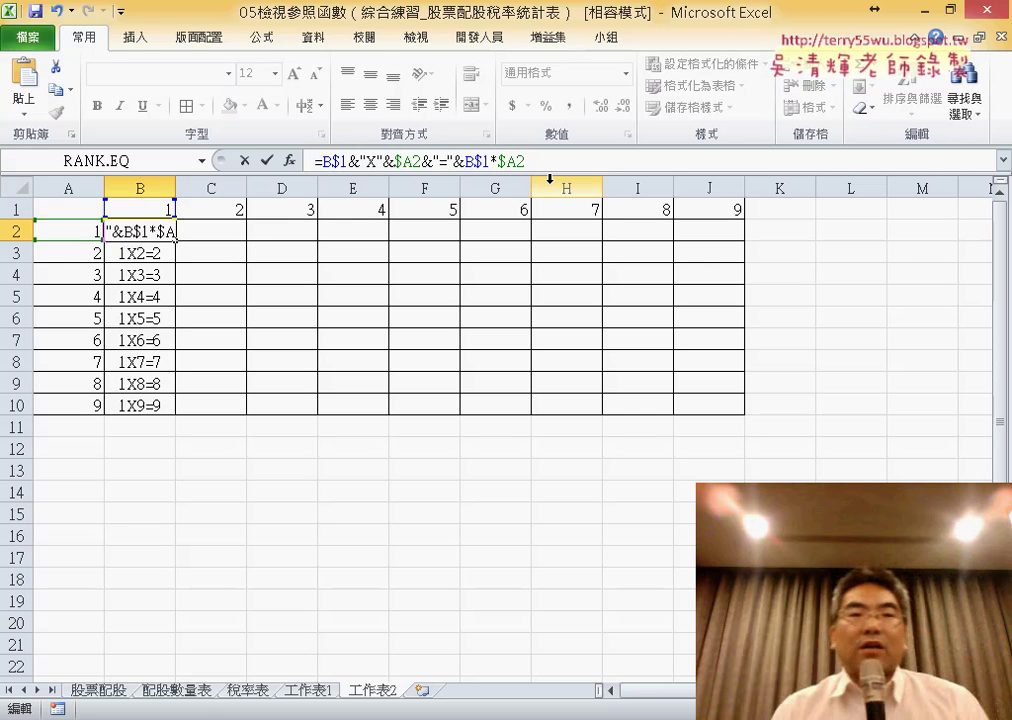
# Step: Confirm the corrected formula and fill it through B2:J10, giving 1X1=1 to 9X9=81
pyautogui.click(268, 160)
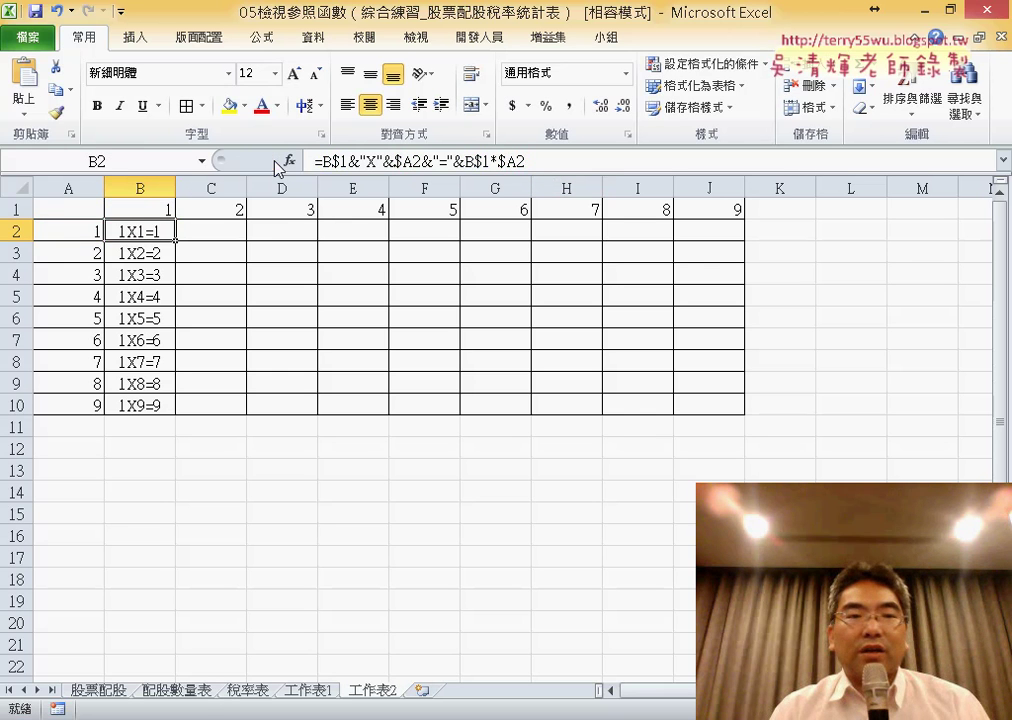
pyautogui.moveTo(175, 241)
pyautogui.mouseDown()
pyautogui.moveTo(177, 418)
pyautogui.moveTo(735, 426)
pyautogui.mouseUp()
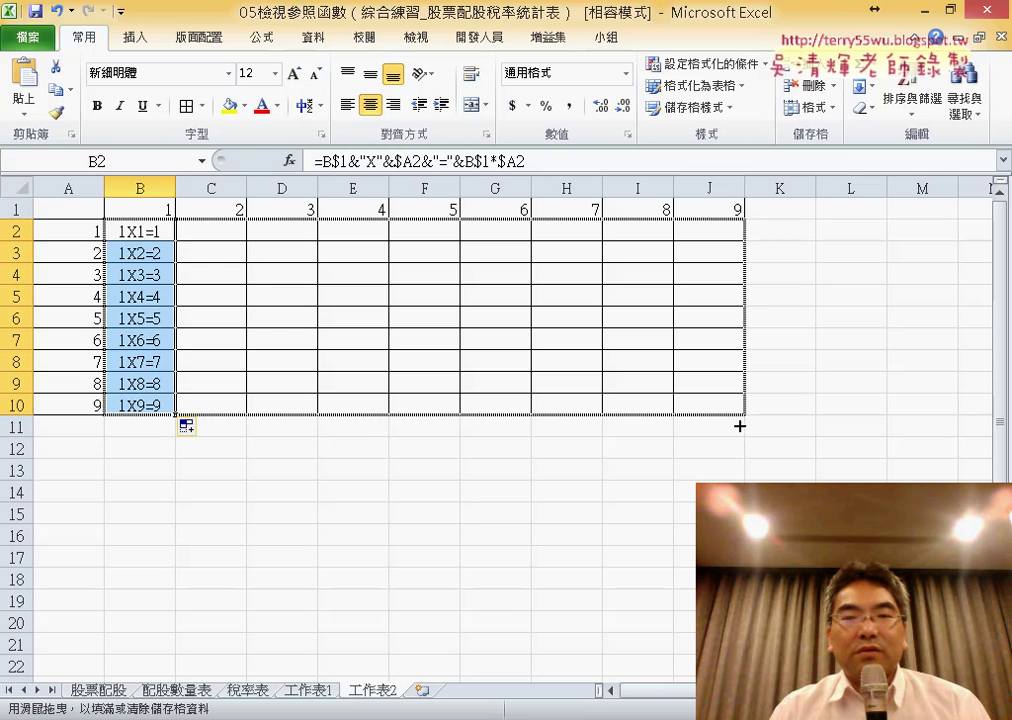
pyautogui.moveTo(740, 426); pyautogui.dragTo(742, 424)
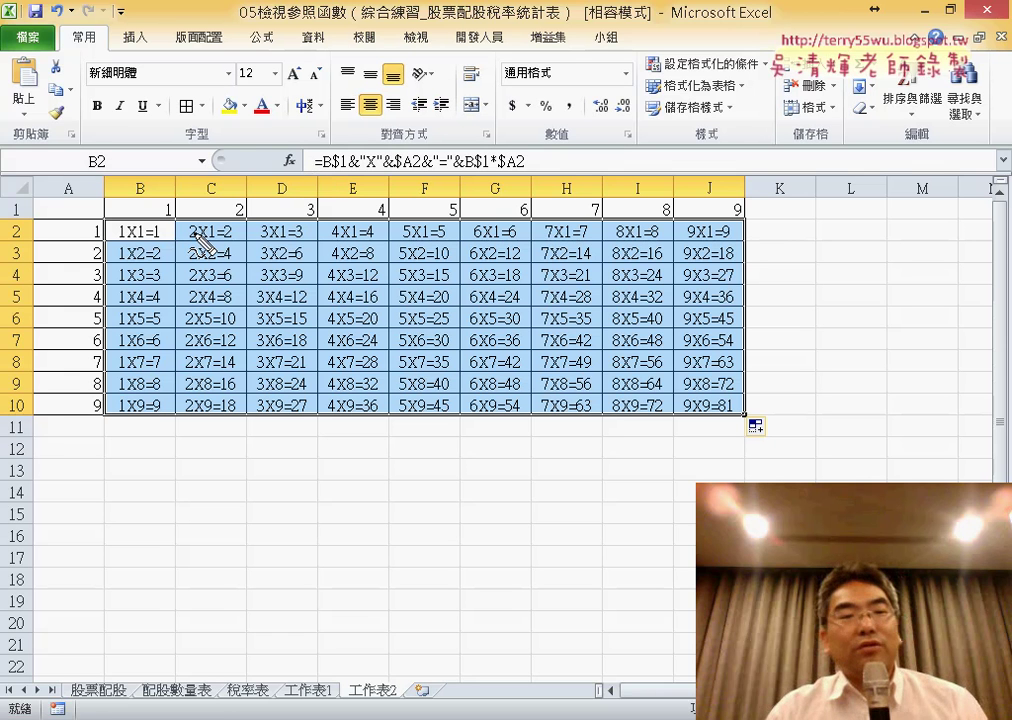
pyautogui.moveTo(148, 224)
pyautogui.mouseDown()
pyautogui.moveTo(162, 242)
pyautogui.moveTo(166, 228)
pyautogui.mouseUp()
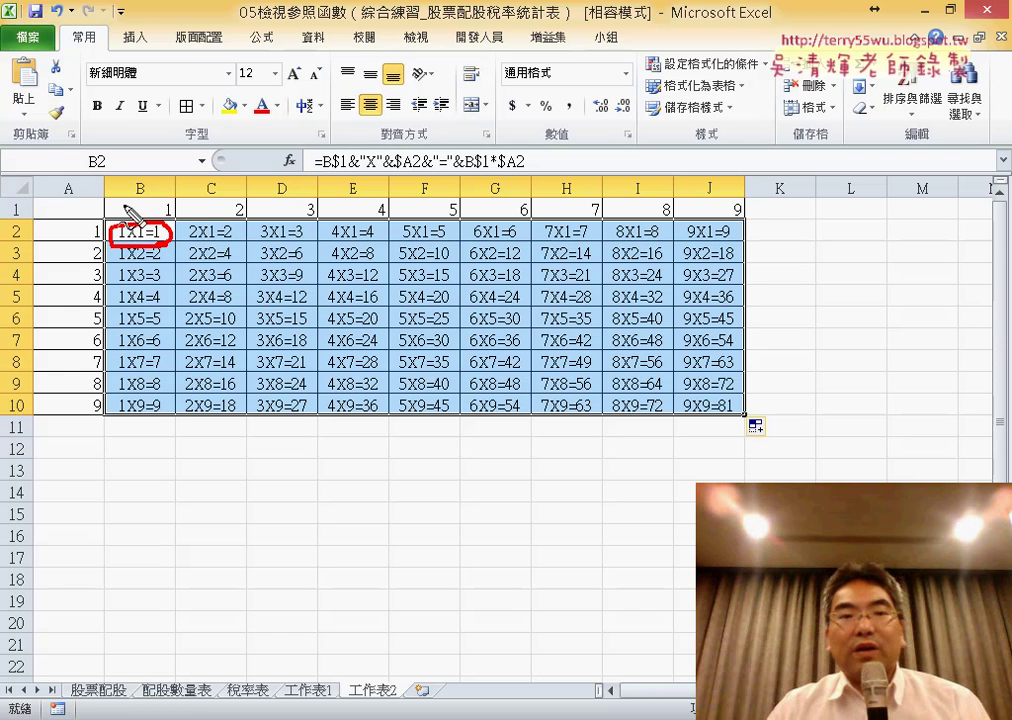
pyautogui.moveTo(14, 219); pyautogui.dragTo(36, 220)
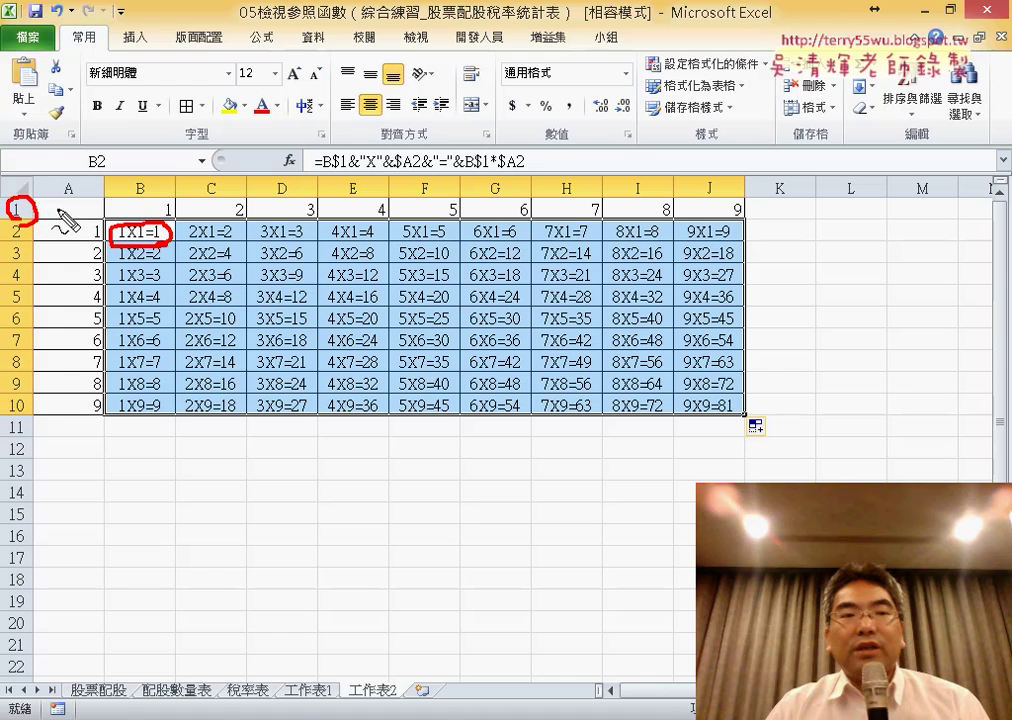
pyautogui.moveTo(42, 210)
pyautogui.mouseDown()
pyautogui.moveTo(86, 211)
pyautogui.moveTo(92, 236)
pyautogui.mouseUp()
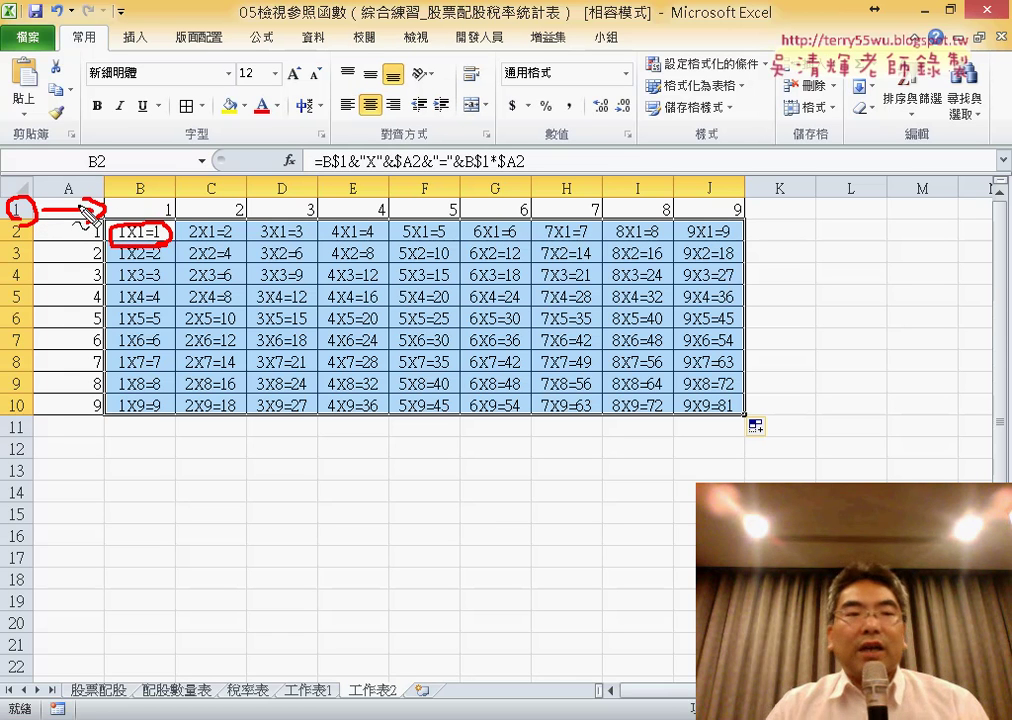
pyautogui.moveTo(62, 183)
pyautogui.mouseDown()
pyautogui.moveTo(85, 207)
pyautogui.moveTo(71, 230)
pyautogui.mouseUp()
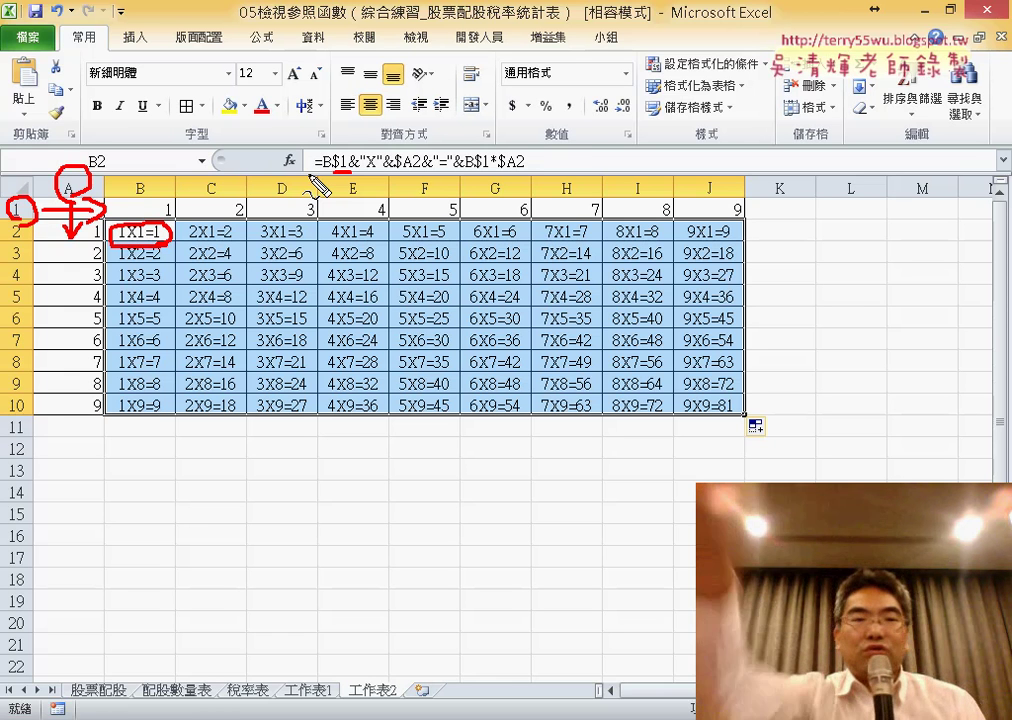
pyautogui.moveTo(465, 184); pyautogui.dragTo(483, 182)
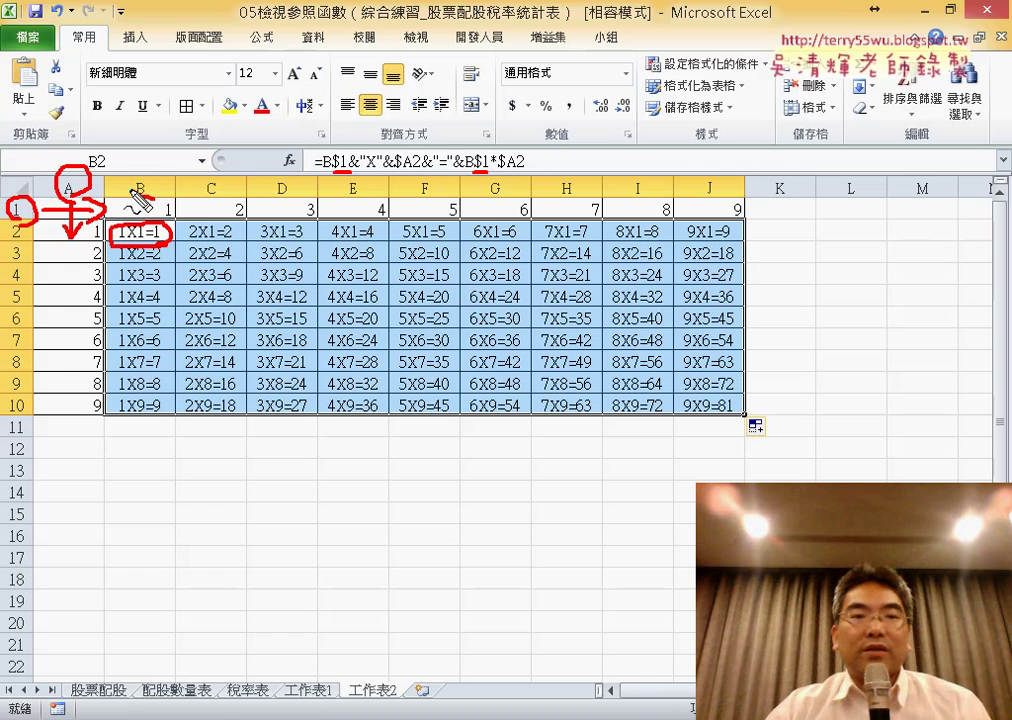
pyautogui.moveTo(135, 180); pyautogui.dragTo(150, 182)
pyautogui.moveTo(214, 182)
pyautogui.mouseDown()
pyautogui.moveTo(201, 197)
pyautogui.moveTo(243, 217)
pyautogui.moveTo(298, 192)
pyautogui.moveTo(312, 213)
pyautogui.mouseUp()
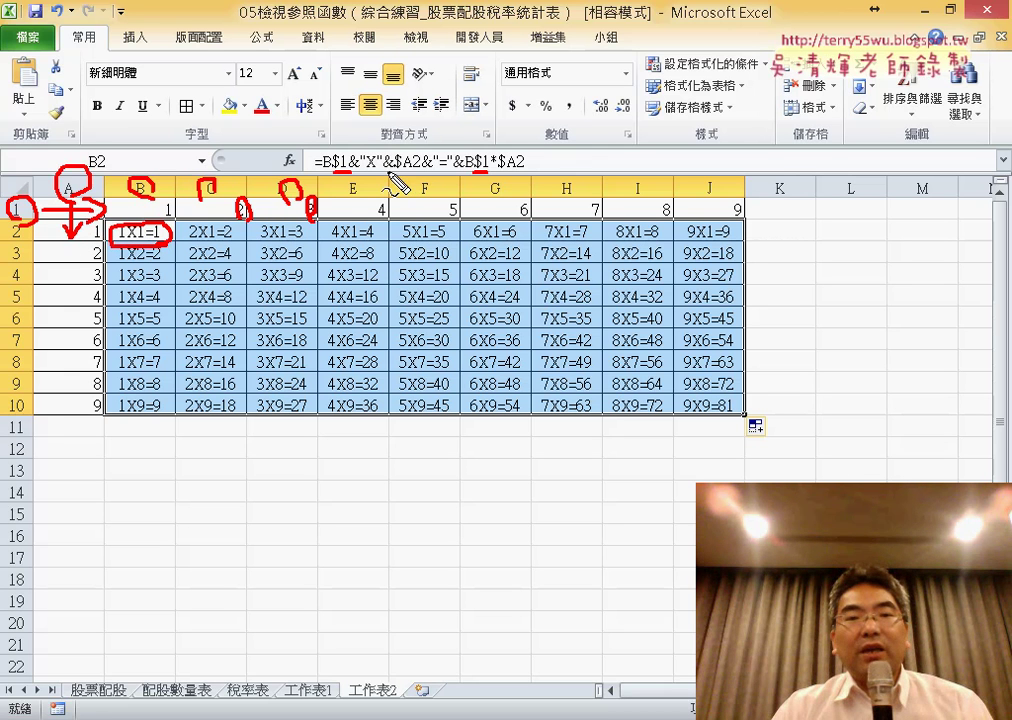
pyautogui.moveTo(388, 172); pyautogui.dragTo(404, 172)
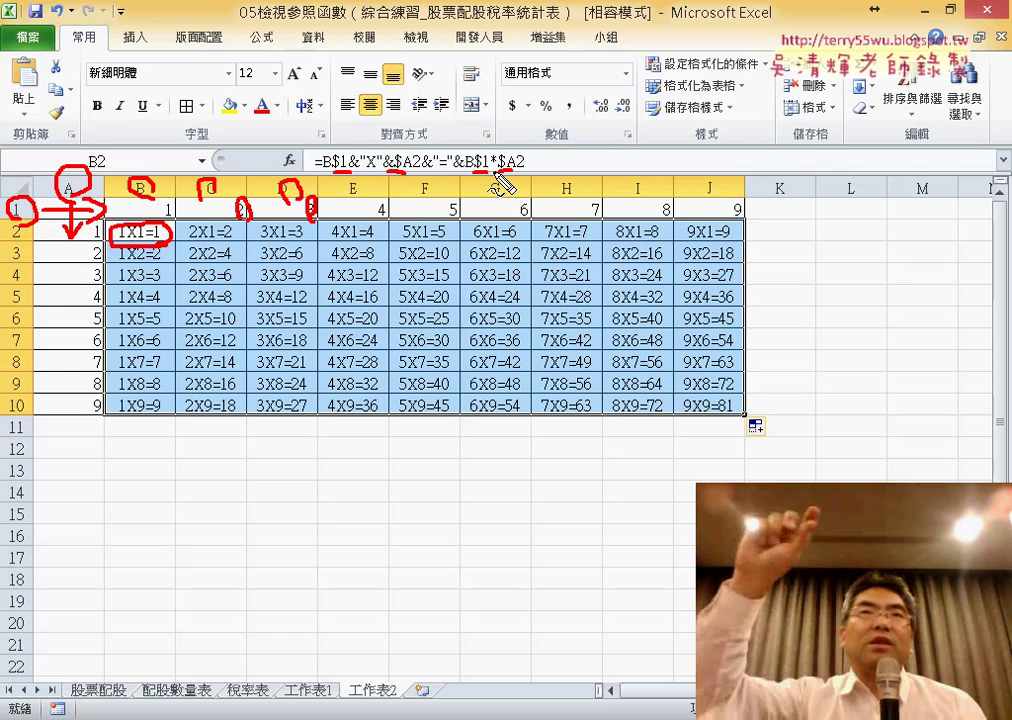
pyautogui.press('Escape')
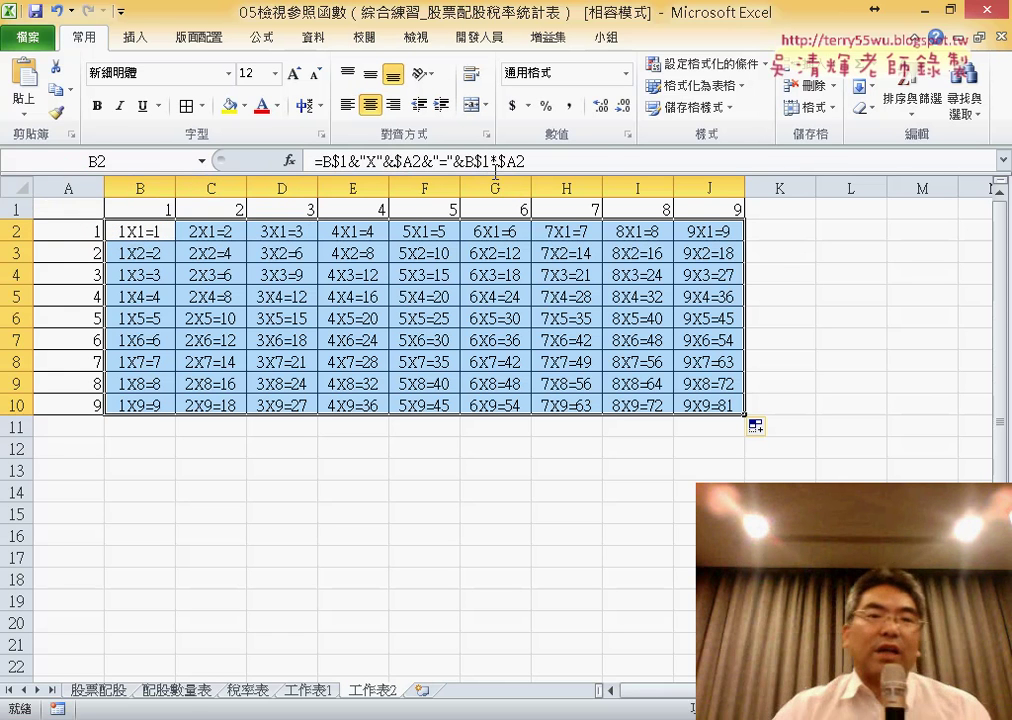
# Step: Select B2 and inspect the $1 and $A2 parts of its formula
pyautogui.click(14, 209)
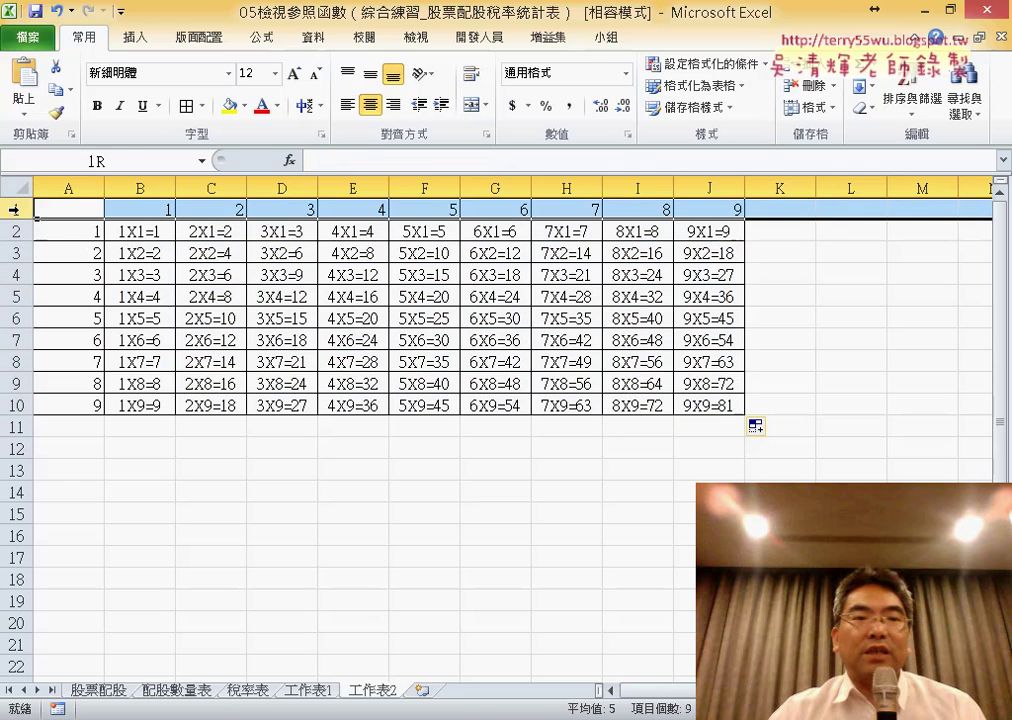
pyautogui.click(155, 240)
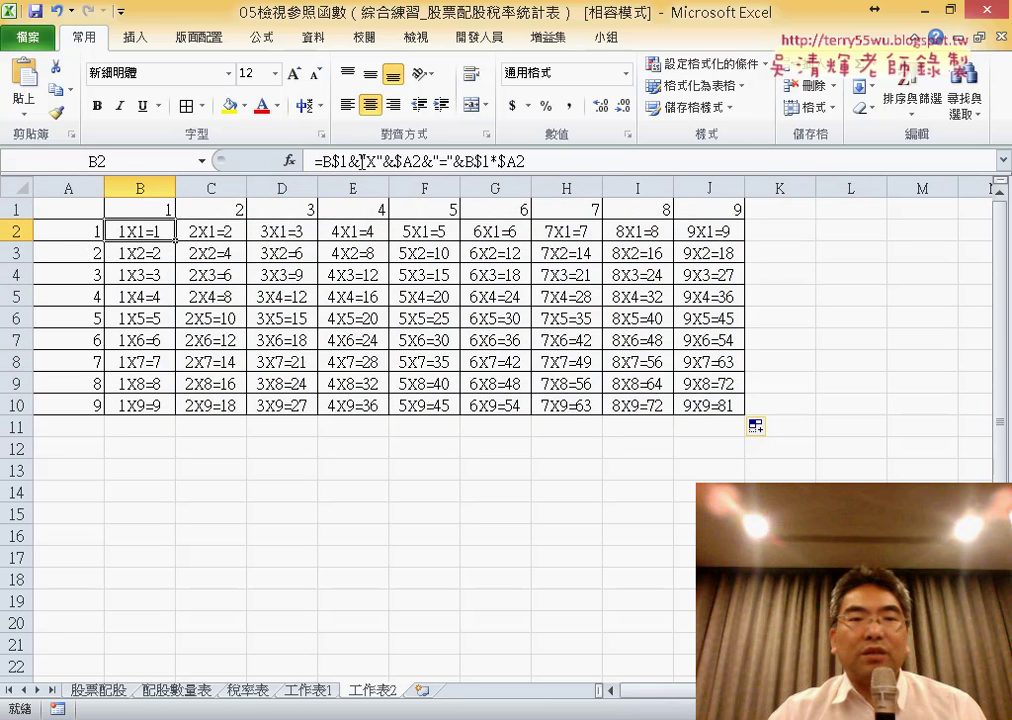
pyautogui.moveTo(347, 161); pyautogui.dragTo(333, 161)
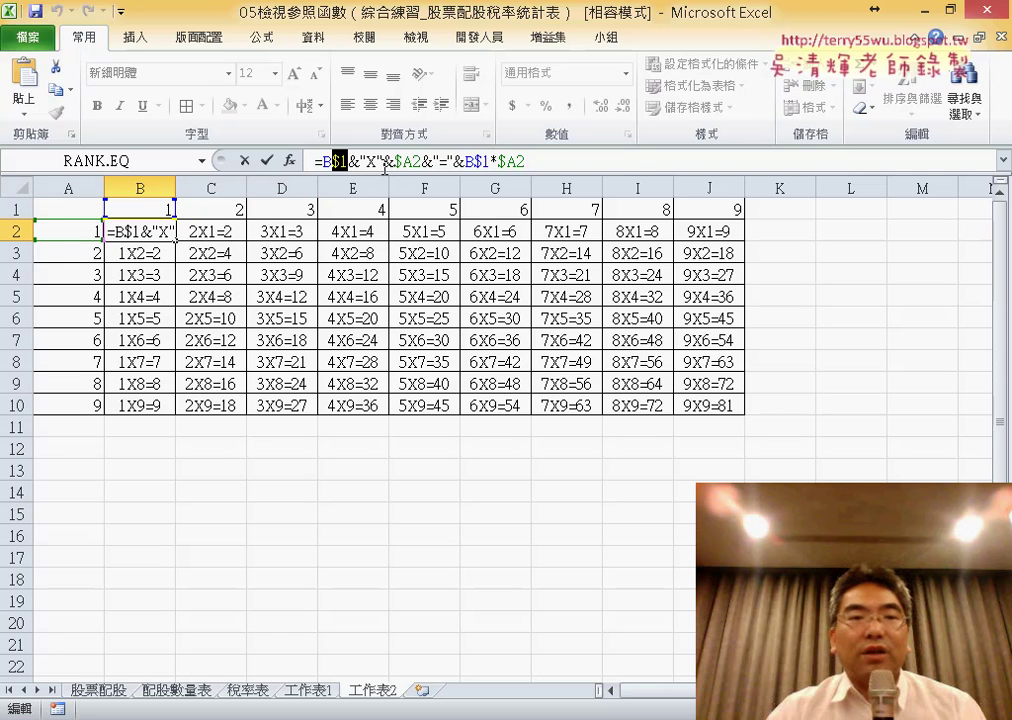
pyautogui.moveTo(384, 161); pyautogui.dragTo(401, 161)
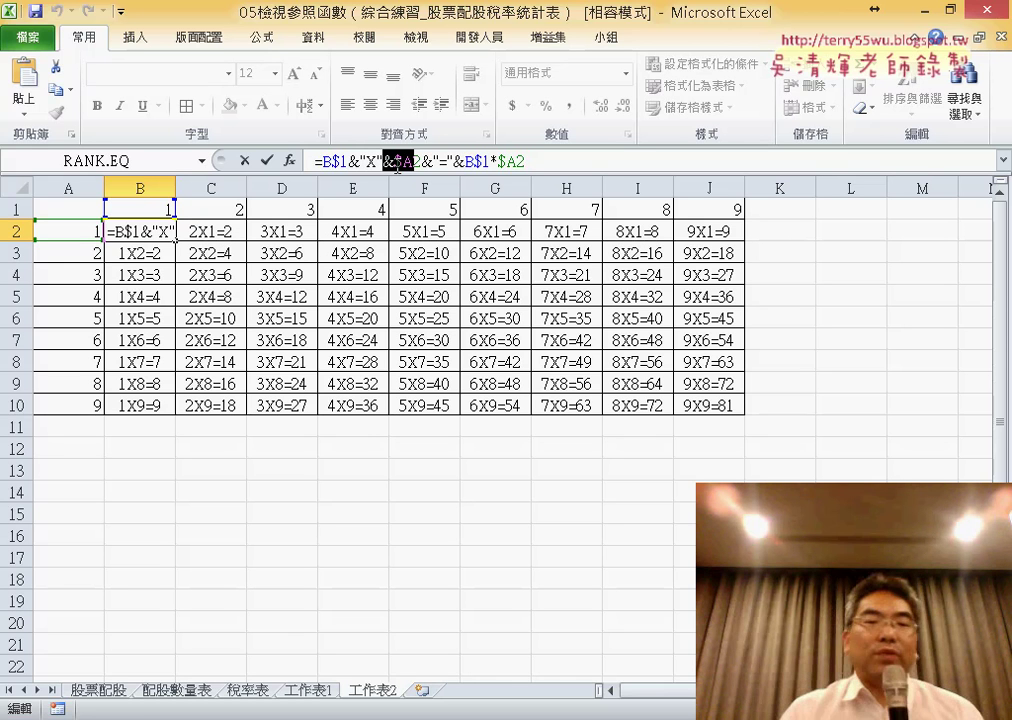
# Step: Commit B2's formula, fill it through B2:J10, and open Conditional Formatting
pyautogui.click(268, 160)
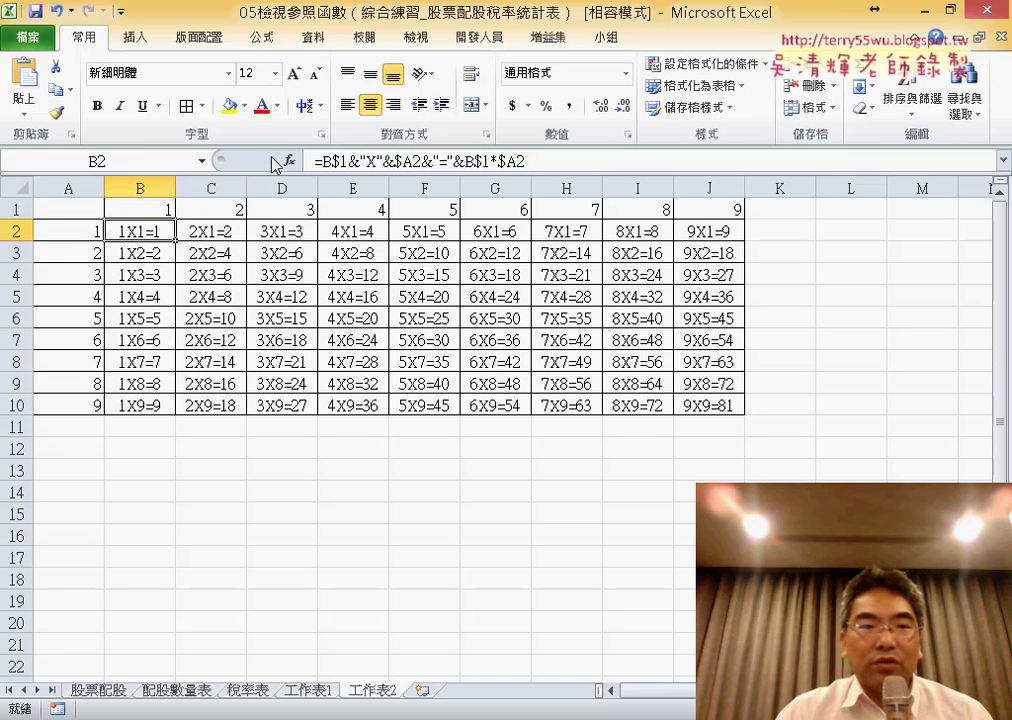
pyautogui.moveTo(176, 241)
pyautogui.mouseDown()
pyautogui.moveTo(175, 416)
pyautogui.moveTo(744, 413)
pyautogui.mouseUp()
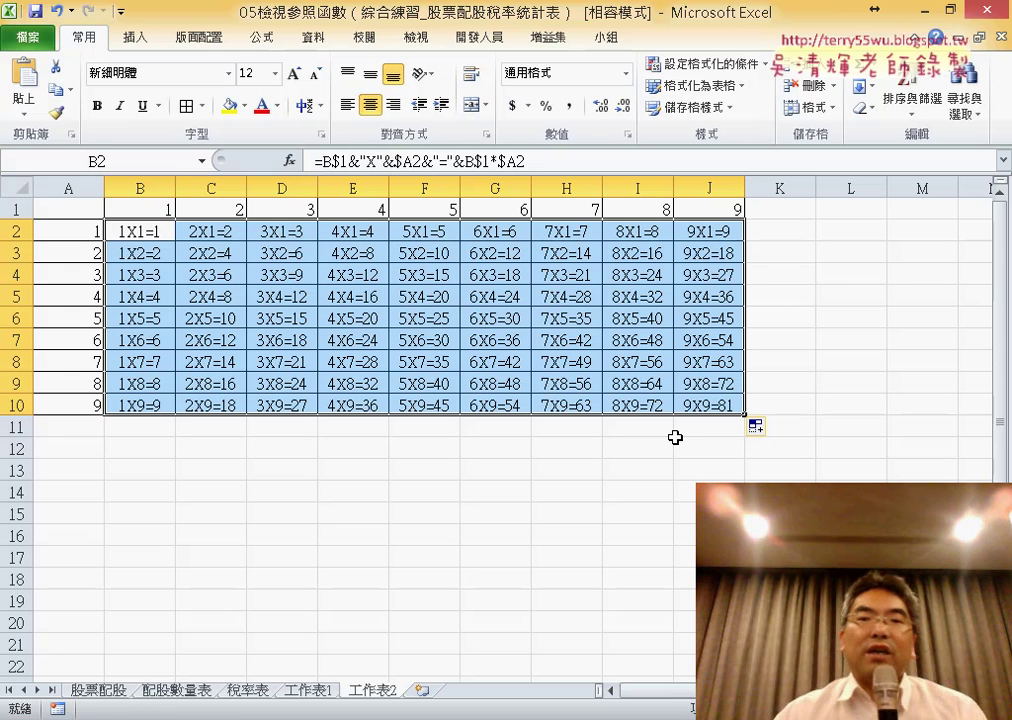
pyautogui.click(704, 65)
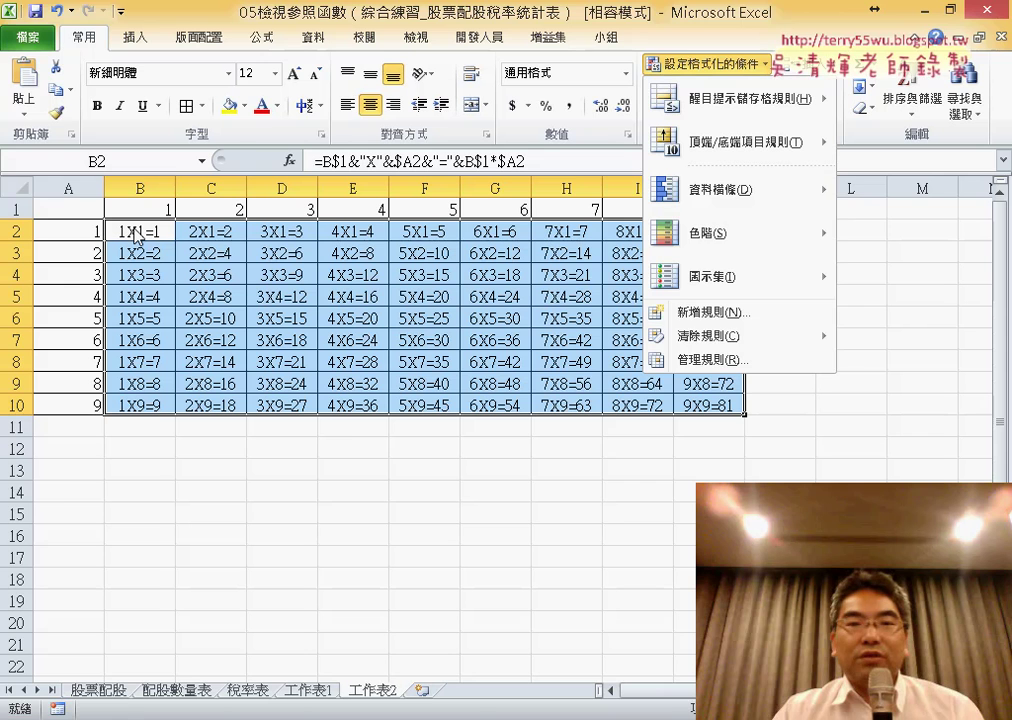
# Step: Create a New Rule of type 'Use a formula to determine which cells to format'
pyautogui.click(735, 314)
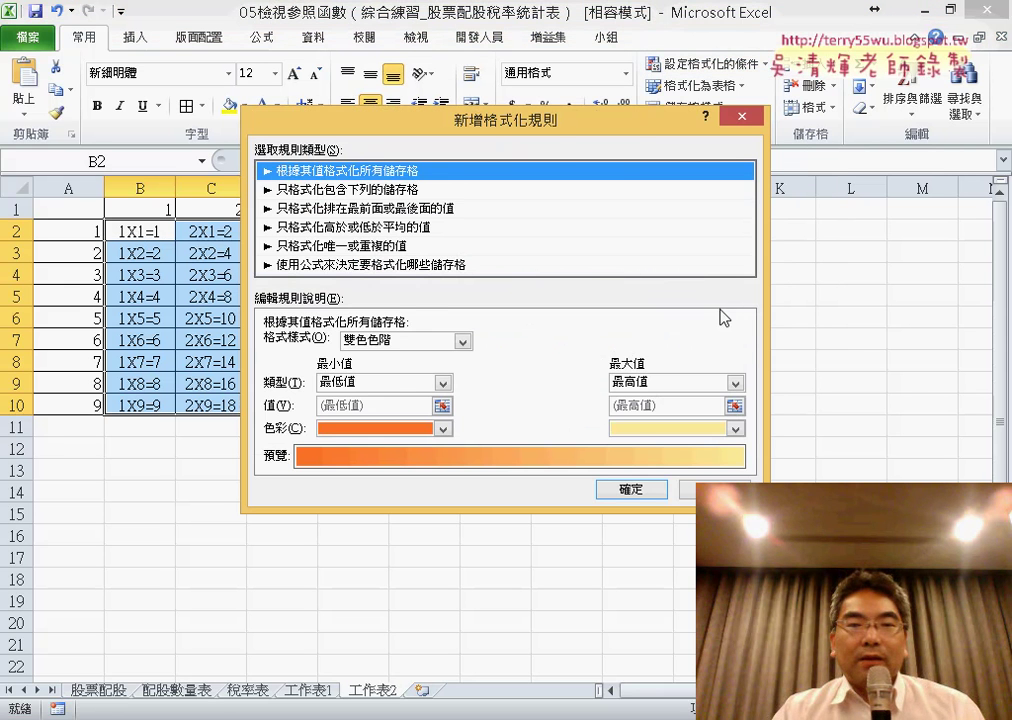
pyautogui.moveTo(547, 135); pyautogui.dragTo(757, 57)
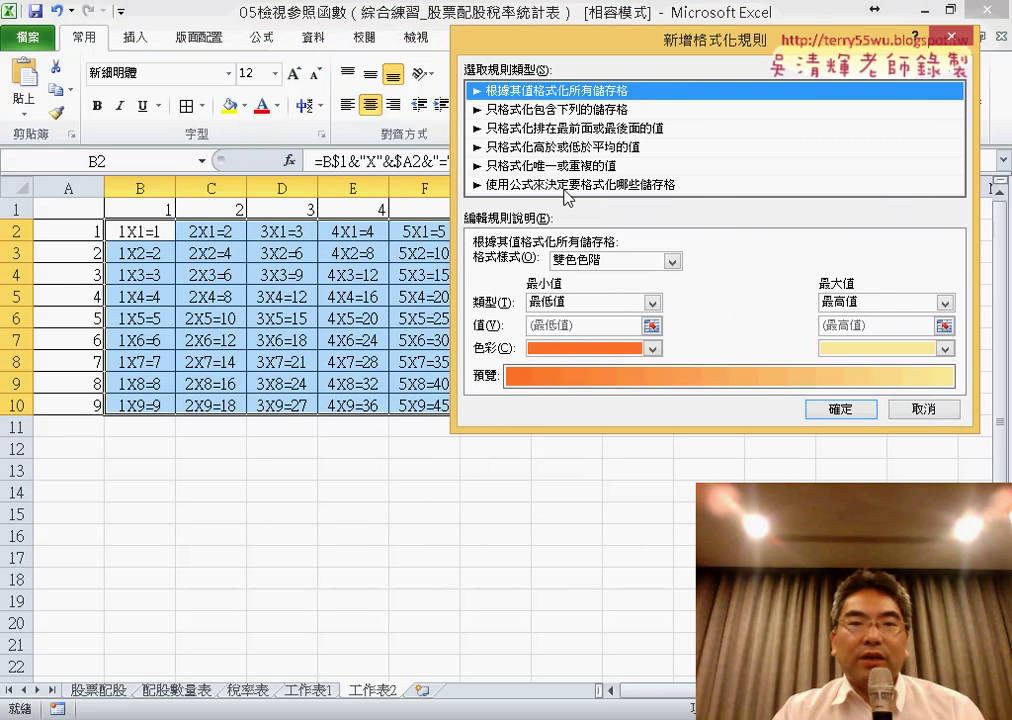
pyautogui.click(564, 188)
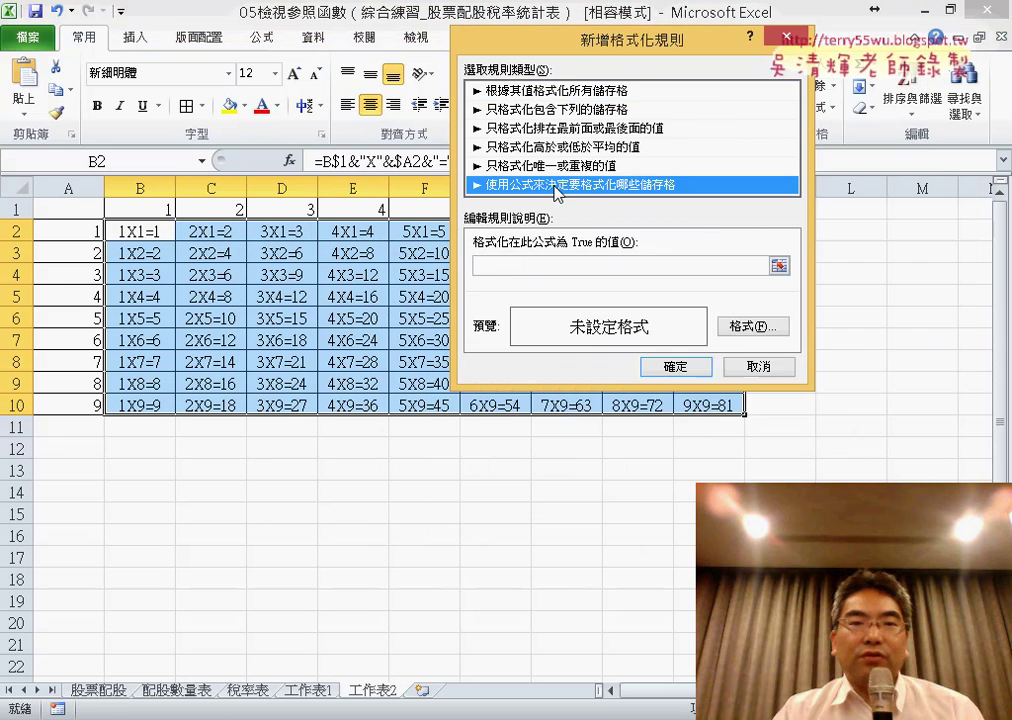
pyautogui.click(539, 265)
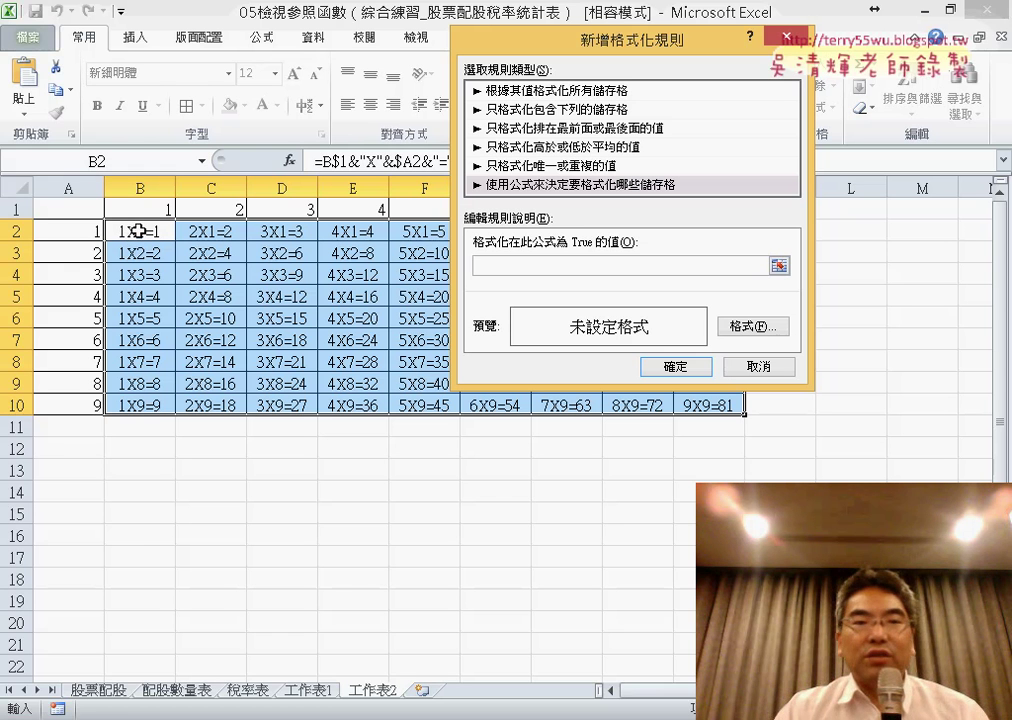
# Step: Move the rule dialog aside and mark the table's diagonal cells on screen
pyautogui.moveTo(548, 40); pyautogui.dragTo(226, 365)
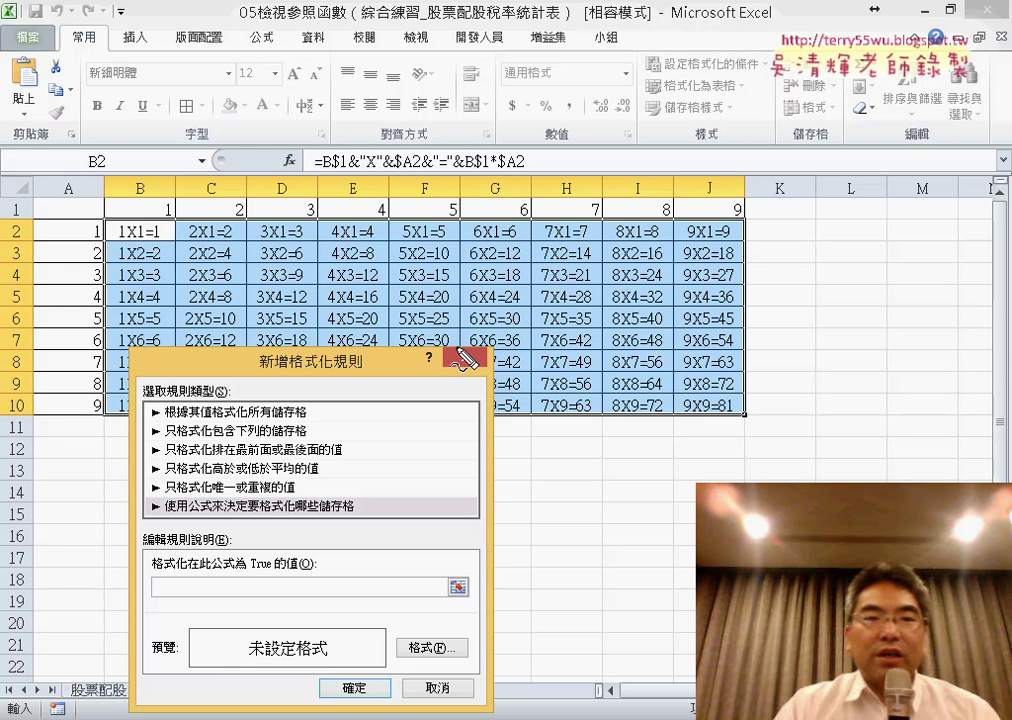
pyautogui.moveTo(115, 228); pyautogui.dragTo(150, 224)
pyautogui.moveTo(200, 262)
pyautogui.mouseDown()
pyautogui.moveTo(232, 252)
pyautogui.moveTo(230, 262)
pyautogui.moveTo(292, 284)
pyautogui.mouseUp()
pyautogui.moveTo(352, 310); pyautogui.dragTo(340, 292)
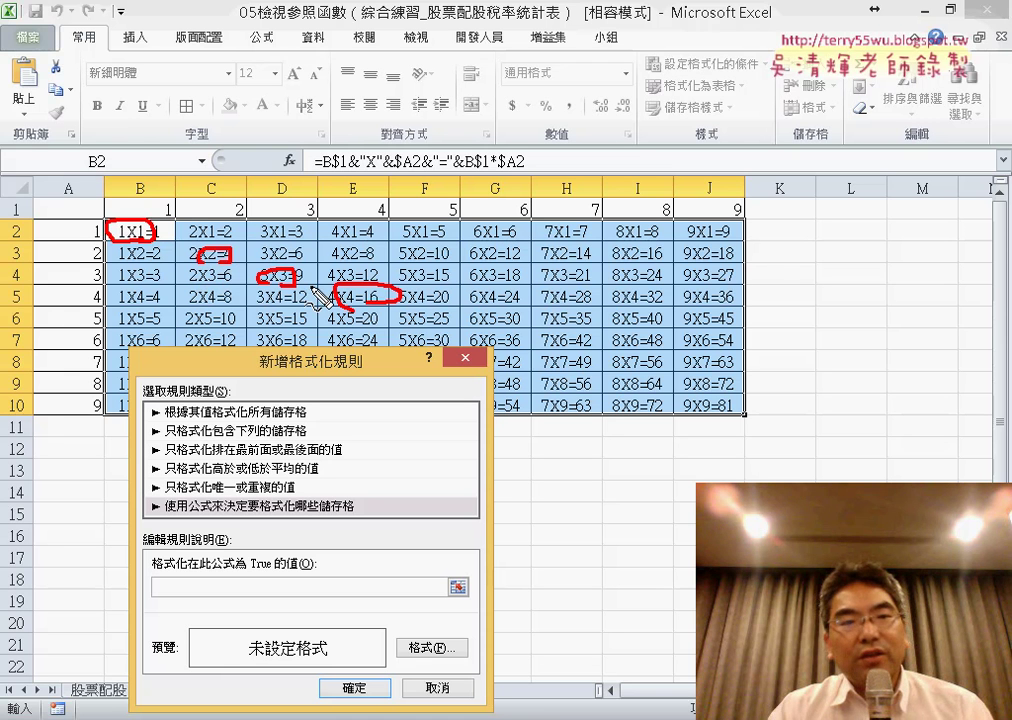
pyautogui.moveTo(152, 217); pyautogui.dragTo(165, 200)
pyautogui.moveTo(98, 222); pyautogui.dragTo(86, 240)
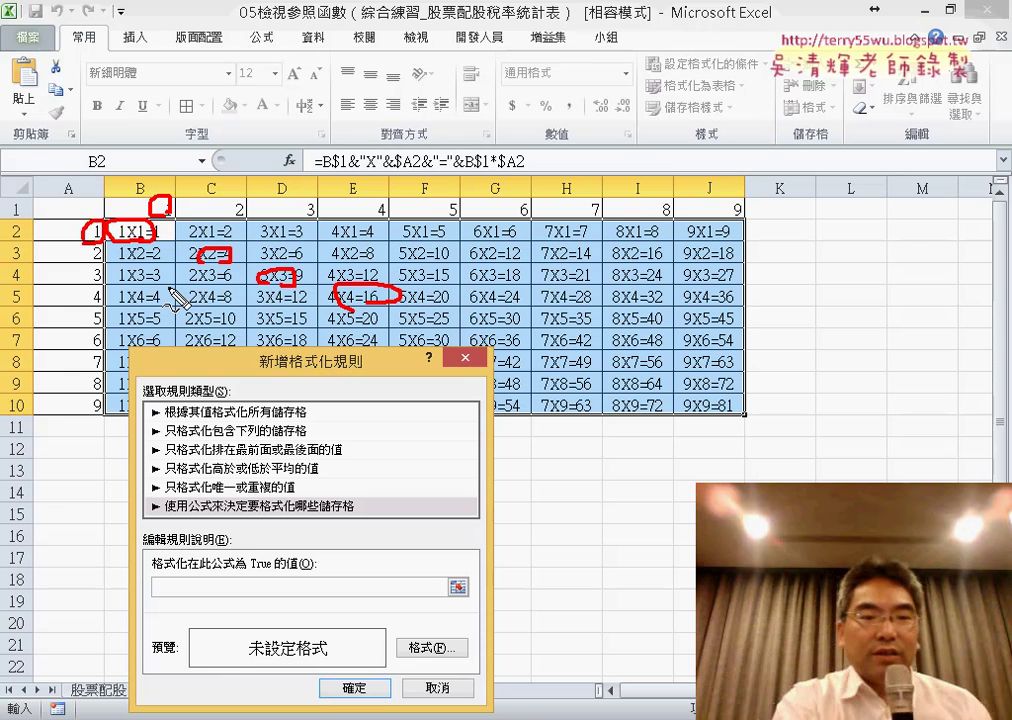
pyautogui.press('Escape')
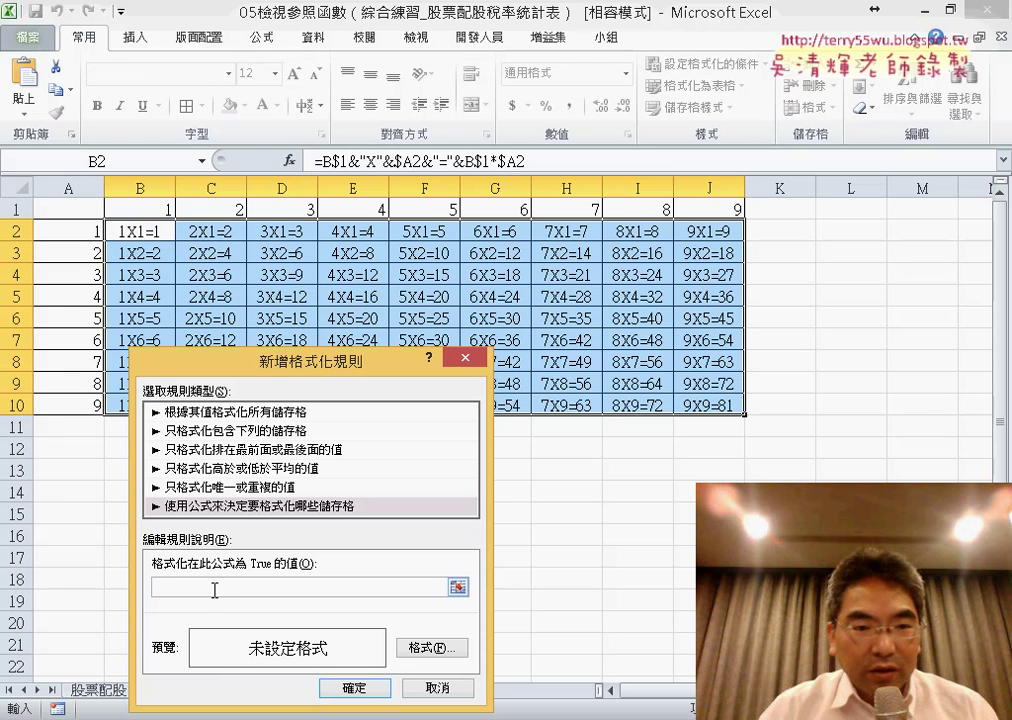
# Step: Enter the rule formula =B$1=$A2 and open its Format settings for matching cells
pyautogui.write('=')
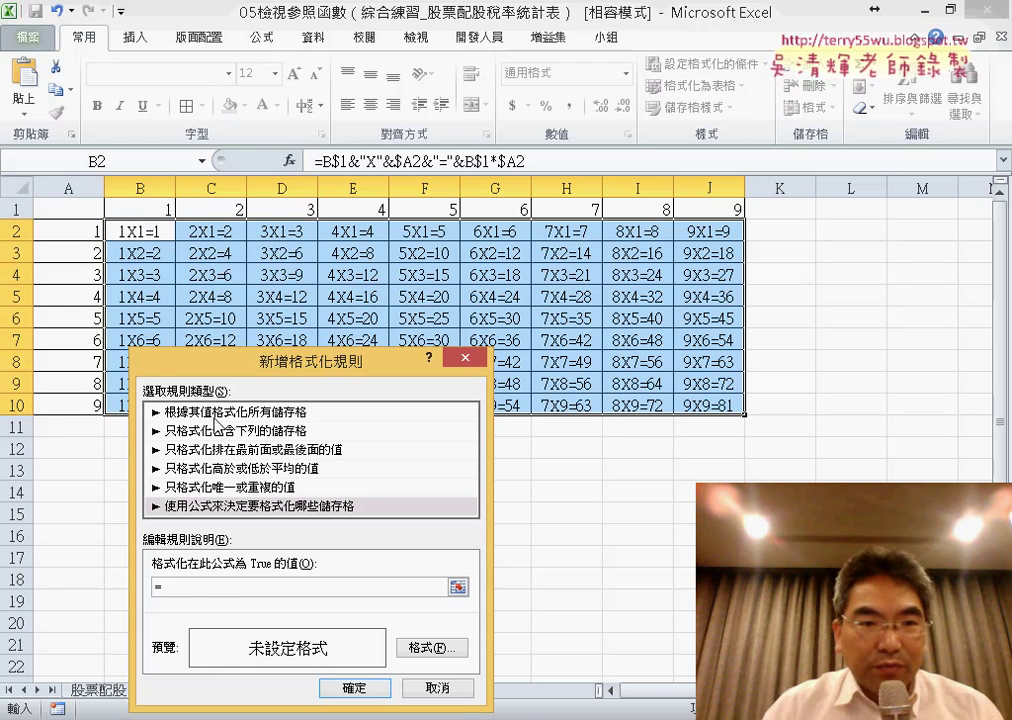
pyautogui.click(132, 207)
pyautogui.write('=')
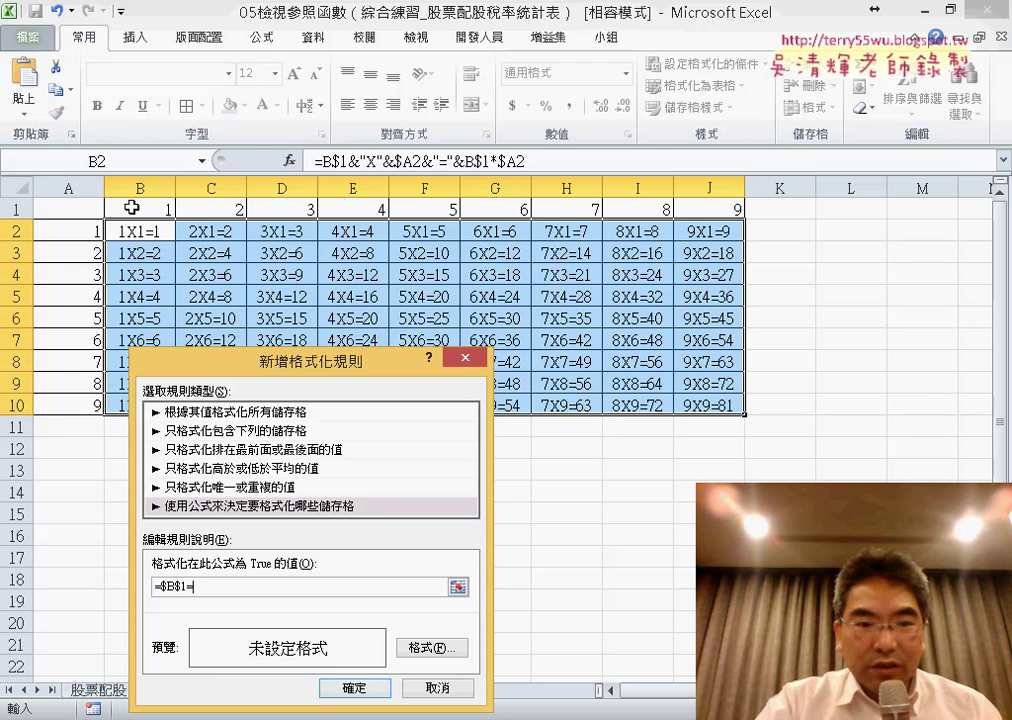
pyautogui.click(68, 232)
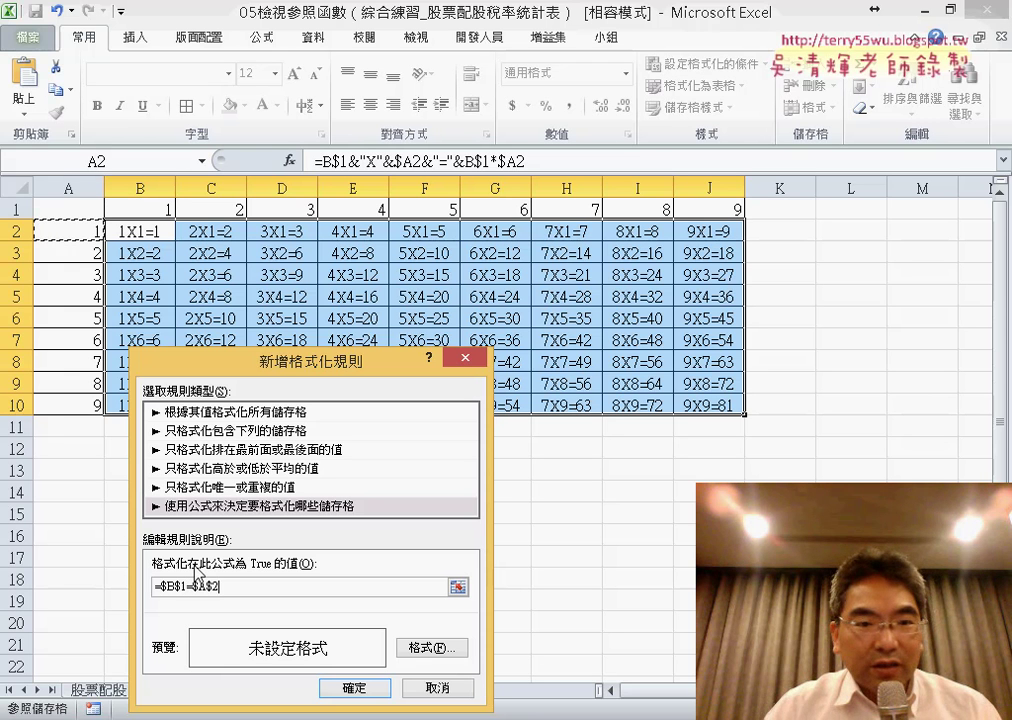
pyautogui.click(160, 587)
pyautogui.press('BackSpace')
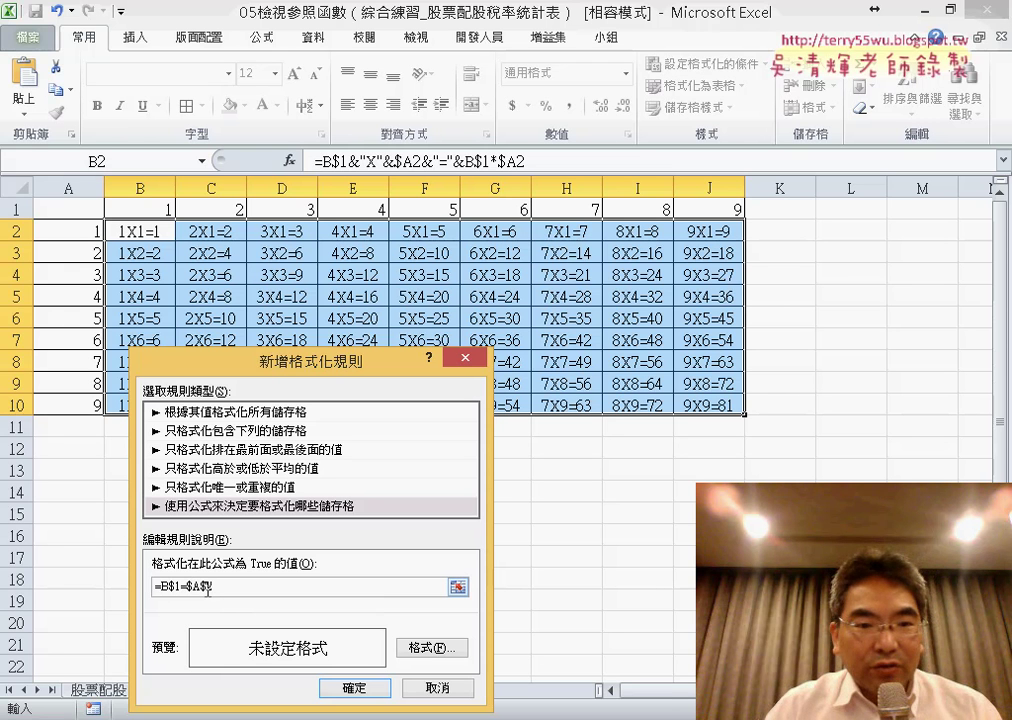
pyautogui.click(206, 587)
pyautogui.press('BackSpace')
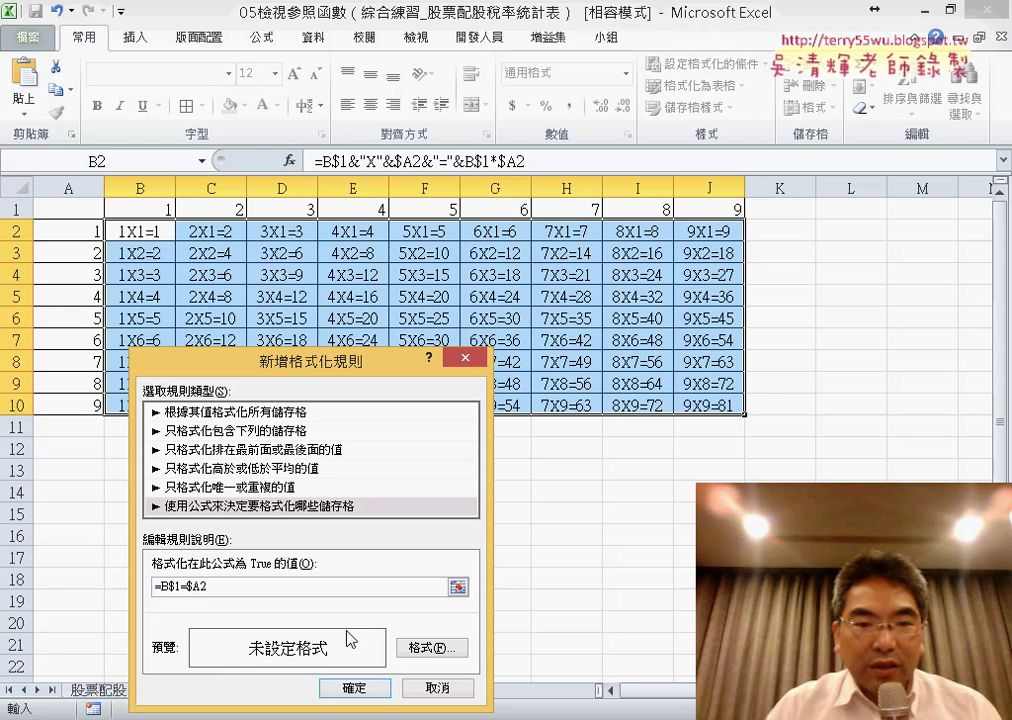
pyautogui.click(413, 646)
# Step: Apply the yellow fill rule to the diagonal cells, then reselect B2:J10
pyautogui.click(317, 306)
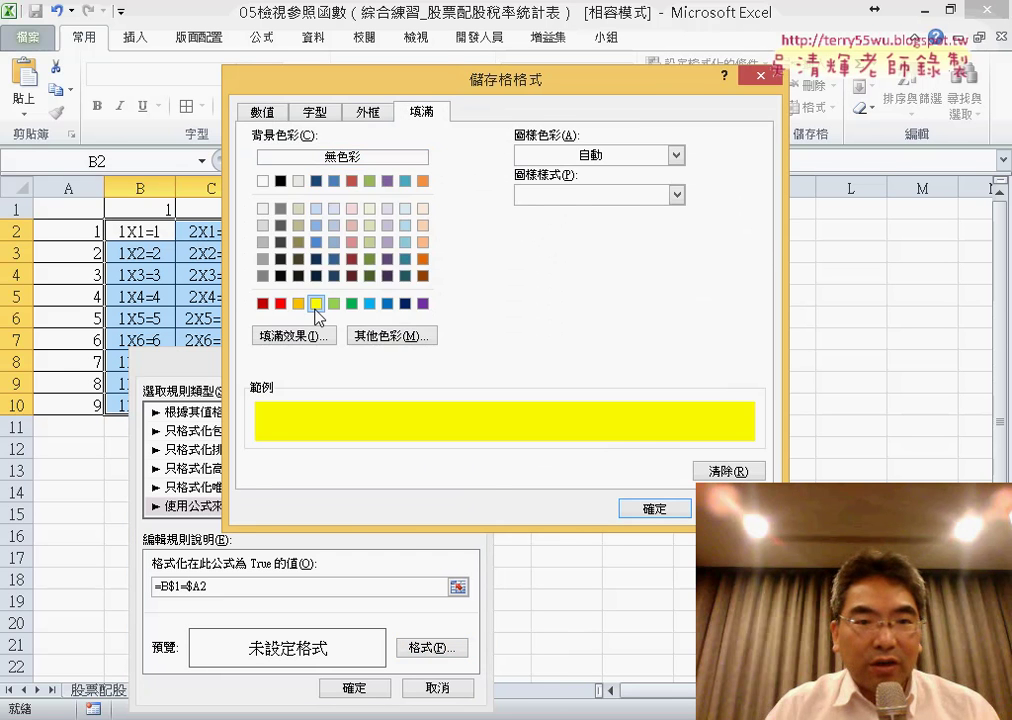
pyautogui.click(655, 510)
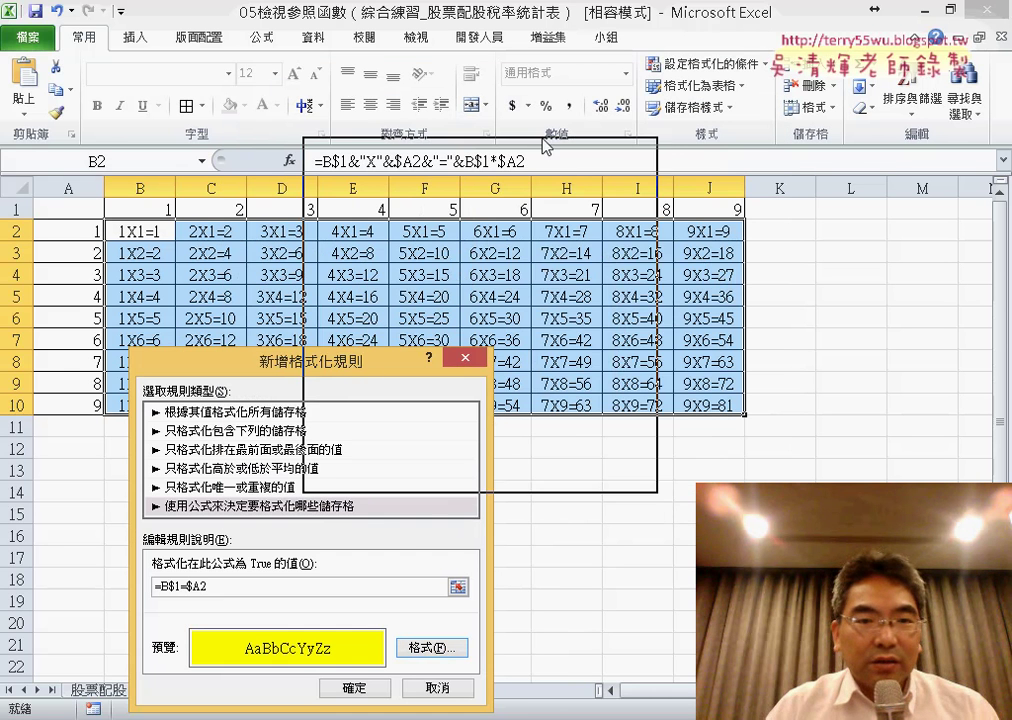
pyautogui.moveTo(368, 376); pyautogui.dragTo(551, 141)
pyautogui.click(541, 457)
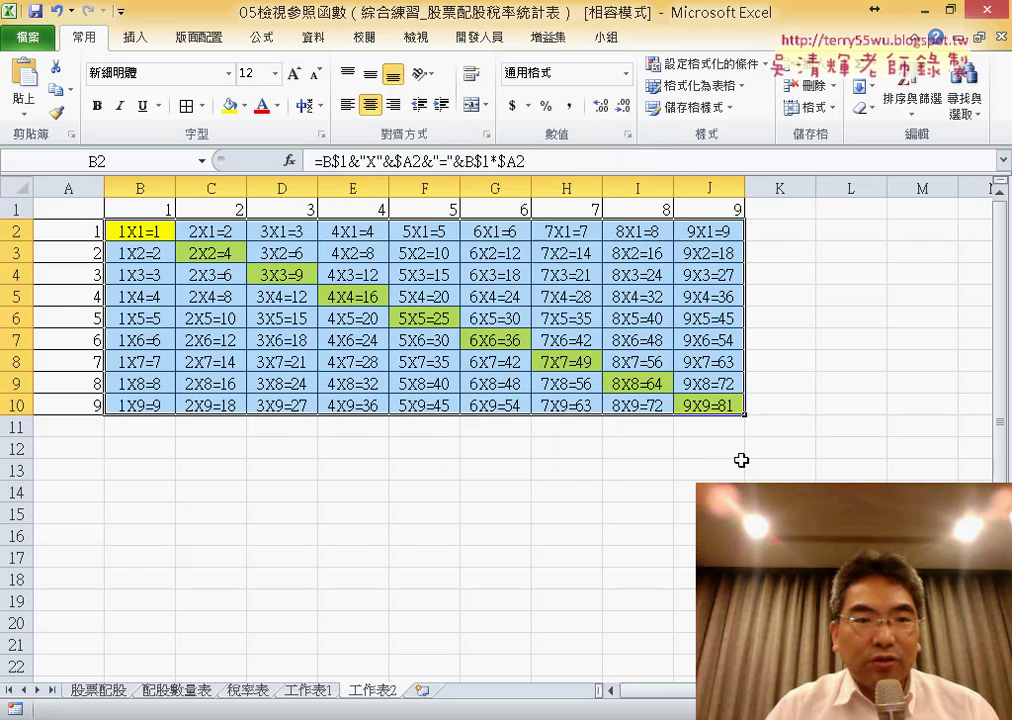
pyautogui.click(780, 514)
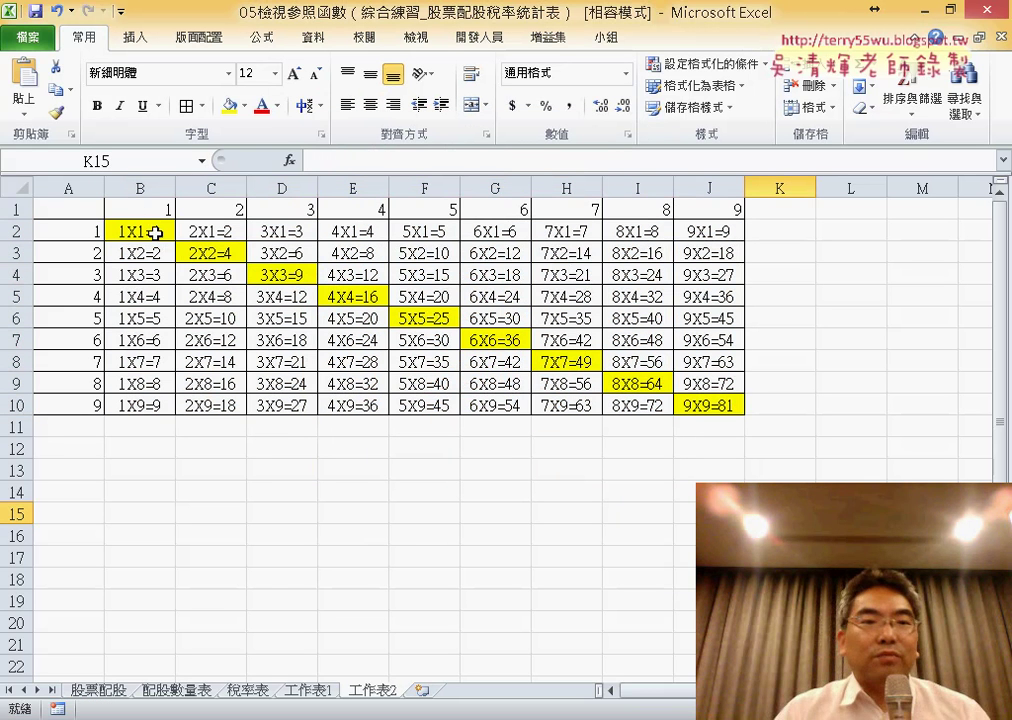
pyautogui.moveTo(156, 233); pyautogui.dragTo(682, 406)
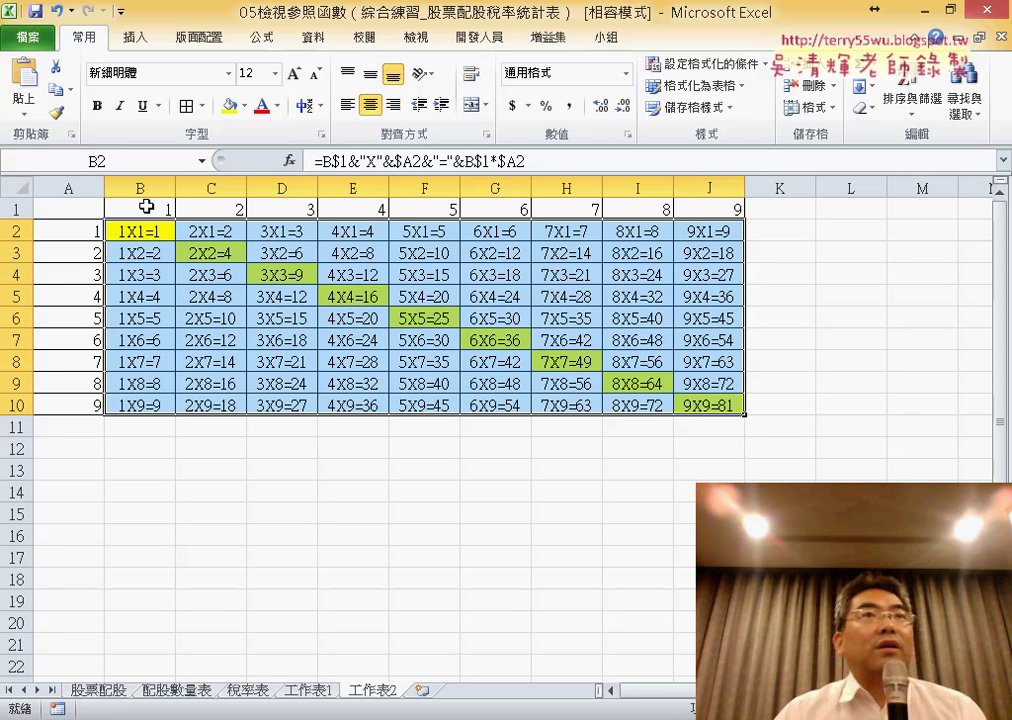
# Step: Open the diagonal rule from the Conditional Formatting Rules Manager for editing
pyautogui.click(700, 63)
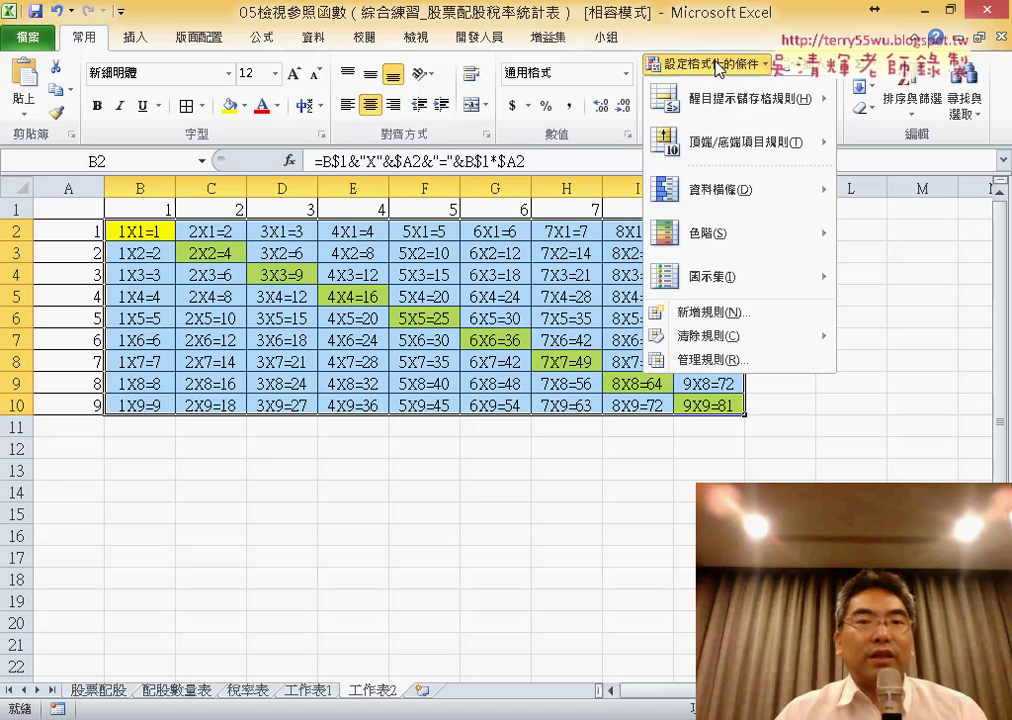
pyautogui.click(738, 359)
pyautogui.doubleClick(421, 279)
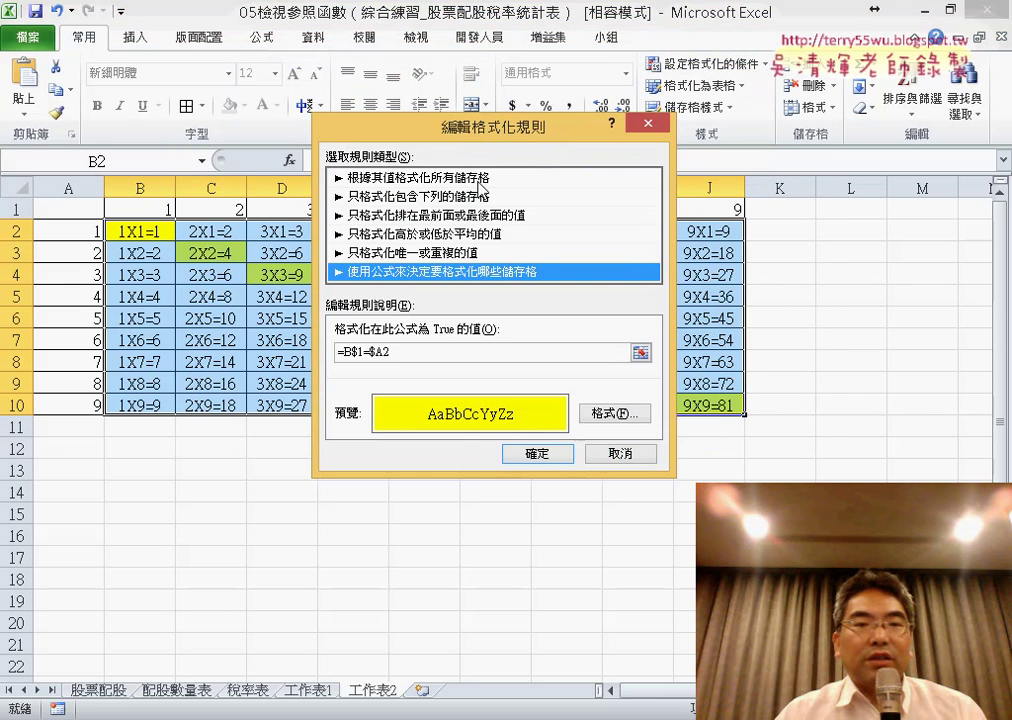
pyautogui.moveTo(464, 130); pyautogui.dragTo(620, 62)
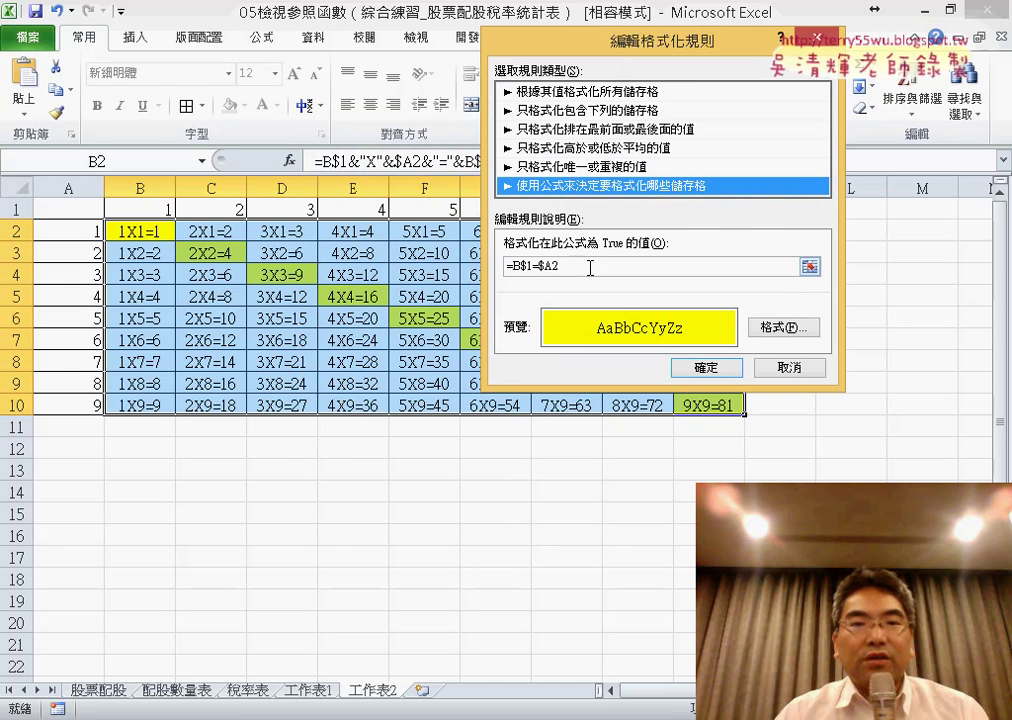
# Step: Check the rule formula =B$1=$A2 and confirm the edited rule
pyautogui.moveTo(573, 268); pyautogui.dragTo(480, 251)
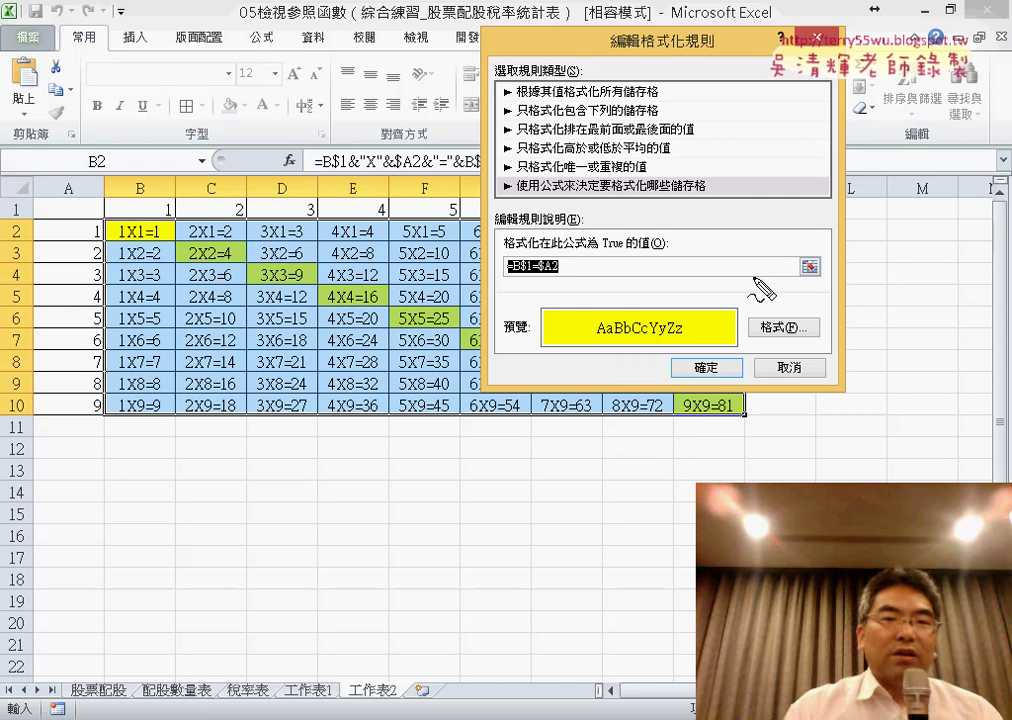
pyautogui.moveTo(490, 250); pyautogui.dragTo(482, 243)
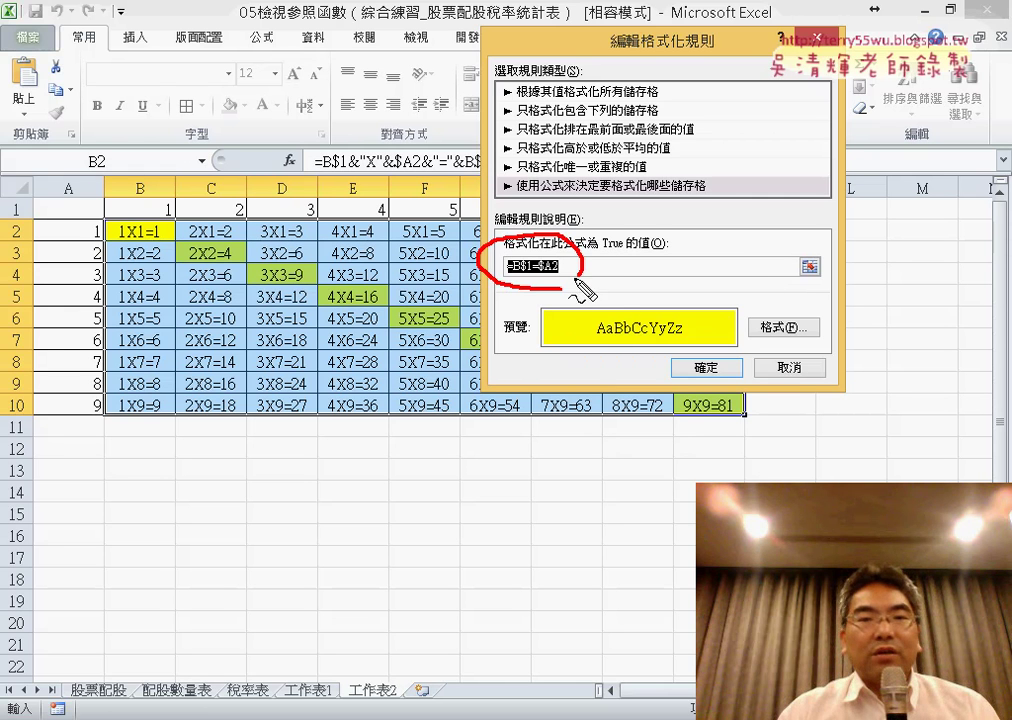
pyautogui.moveTo(155, 200)
pyautogui.mouseDown()
pyautogui.moveTo(150, 218)
pyautogui.moveTo(152, 188)
pyautogui.mouseUp()
pyautogui.moveTo(100, 216); pyautogui.dragTo(84, 226)
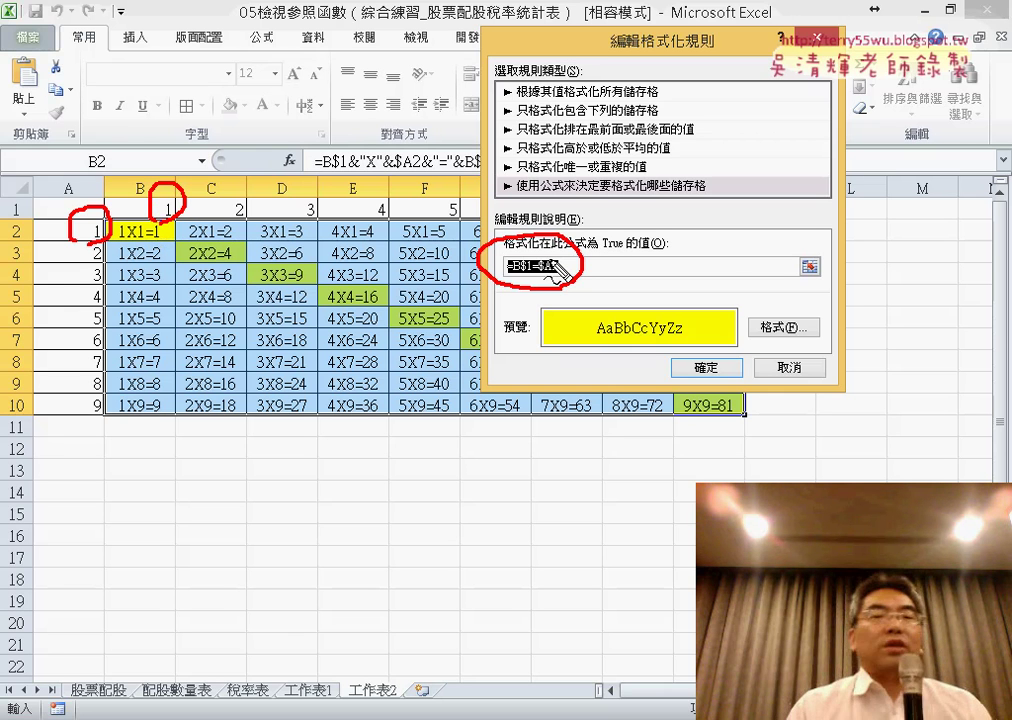
pyautogui.press('Escape')
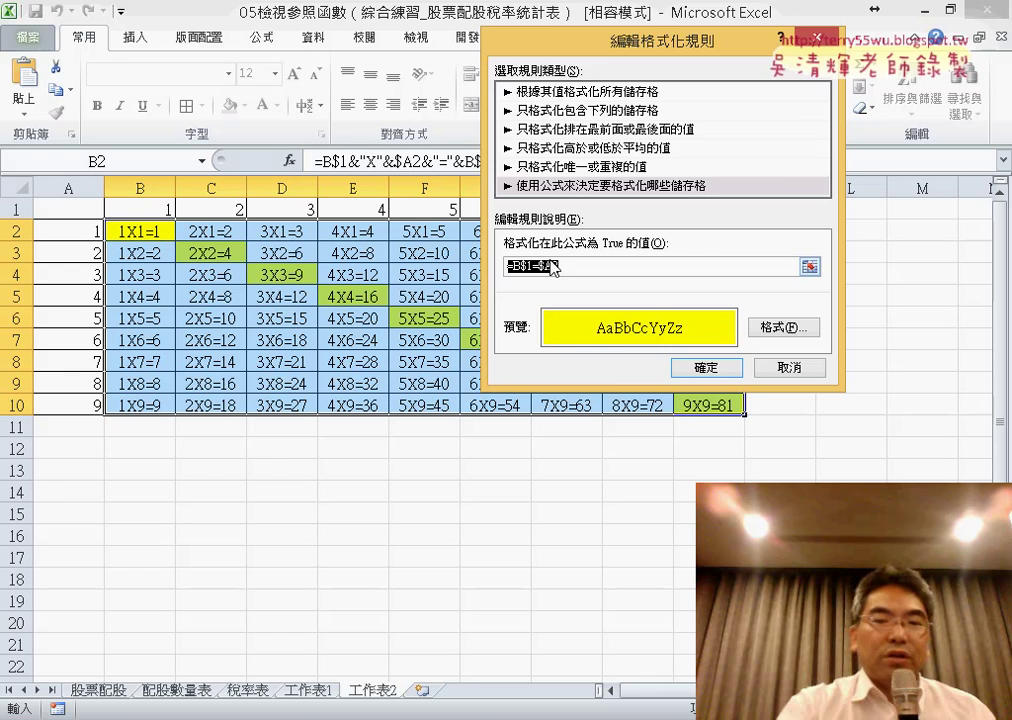
pyautogui.click(706, 368)
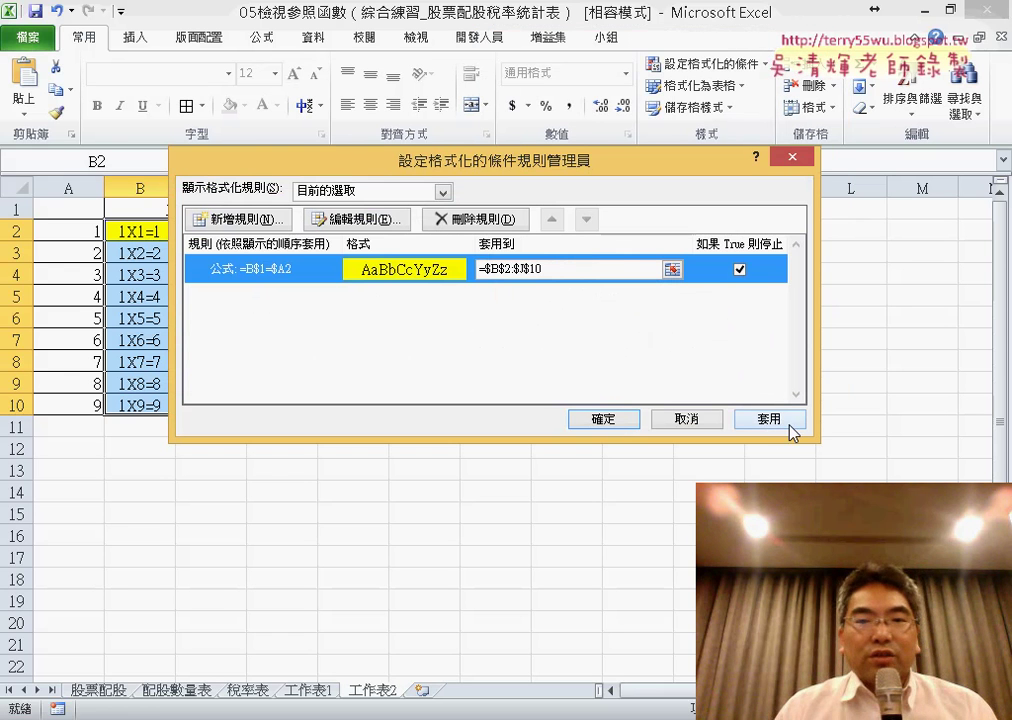
# Step: Move the Rules Manager aside to inspect the highlighted diagonal across B2:J10
pyautogui.moveTo(606, 162); pyautogui.dragTo(558, 282)
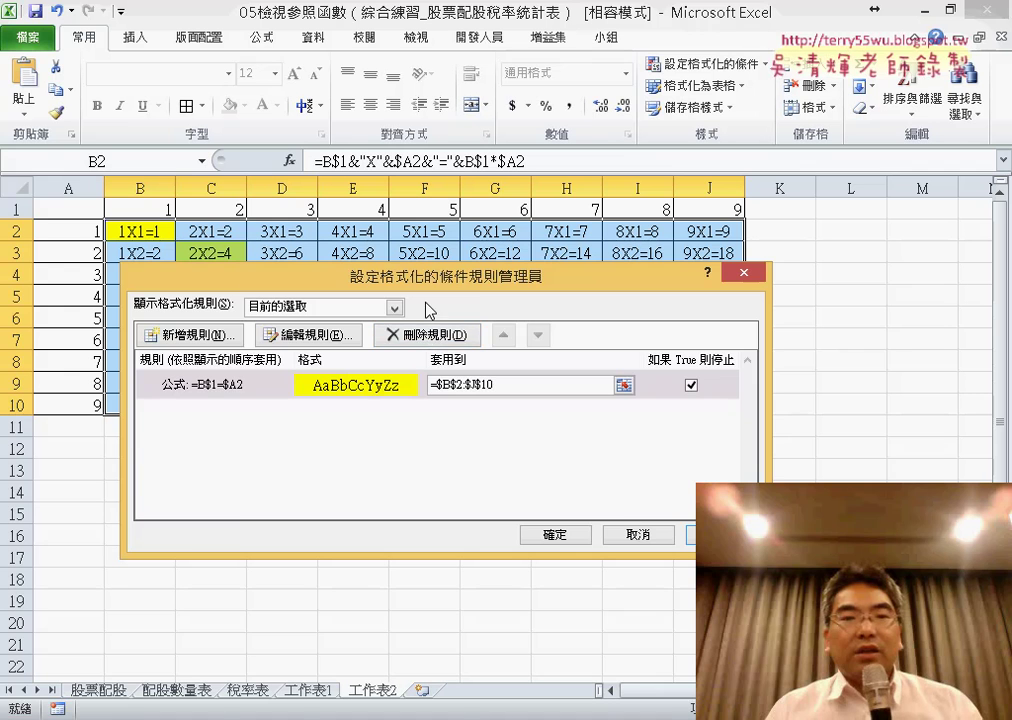
pyautogui.moveTo(401, 273); pyautogui.dragTo(525, 358)
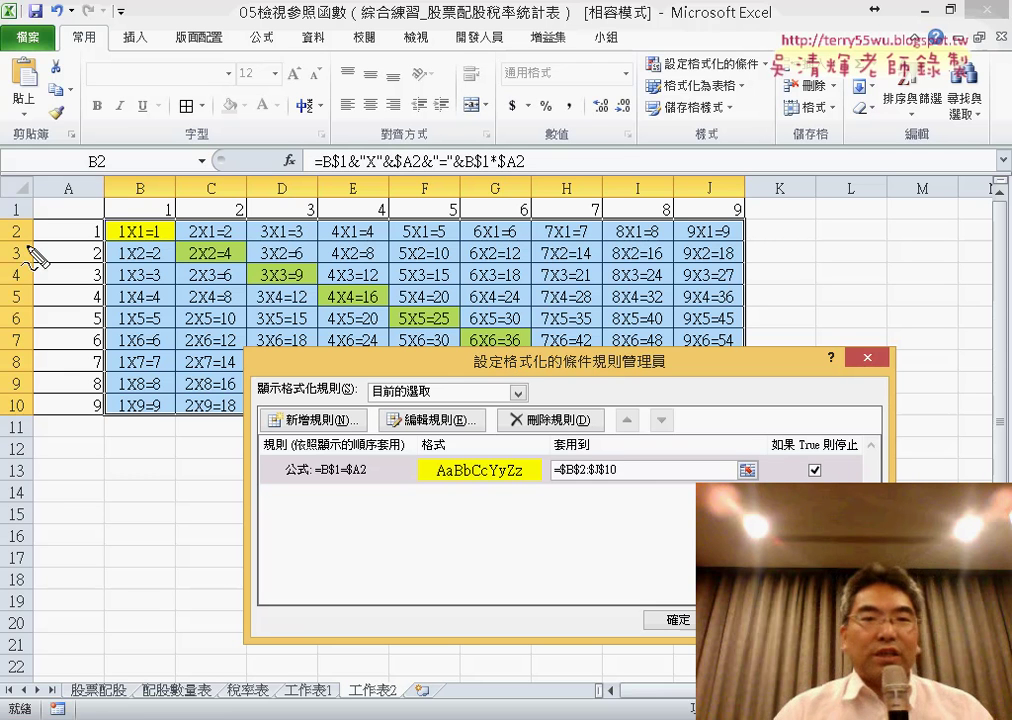
pyautogui.moveTo(172, 192); pyautogui.dragTo(166, 194)
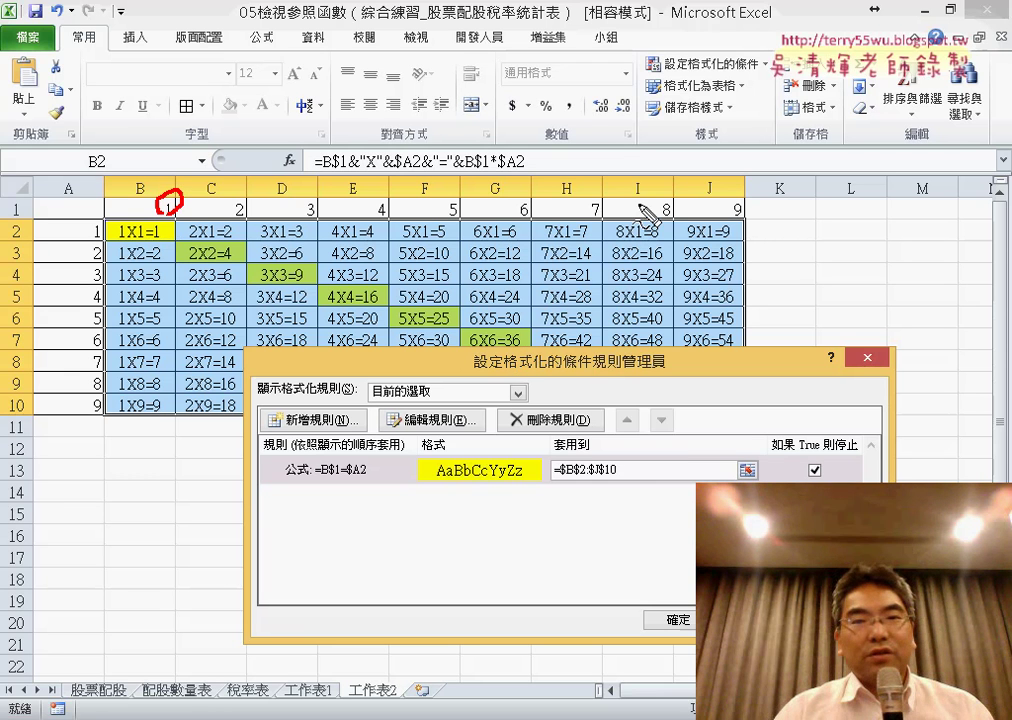
pyautogui.moveTo(253, 197); pyautogui.dragTo(612, 207)
pyautogui.moveTo(718, 205); pyautogui.dragTo(722, 222)
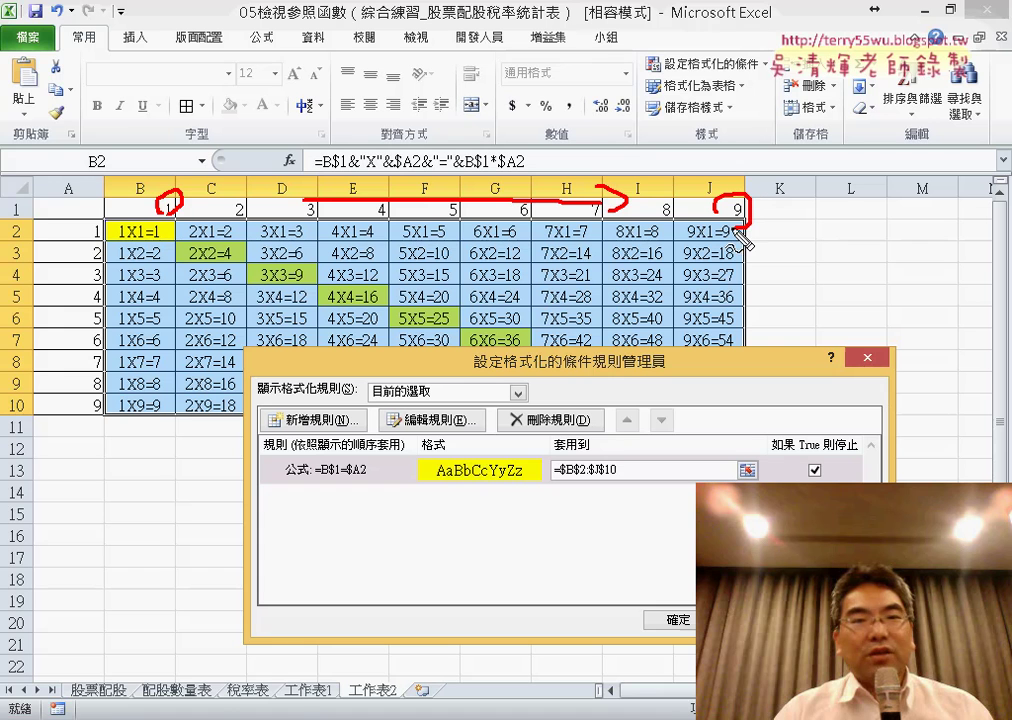
pyautogui.moveTo(80, 242)
pyautogui.mouseDown()
pyautogui.moveTo(122, 238)
pyautogui.moveTo(72, 370)
pyautogui.mouseUp()
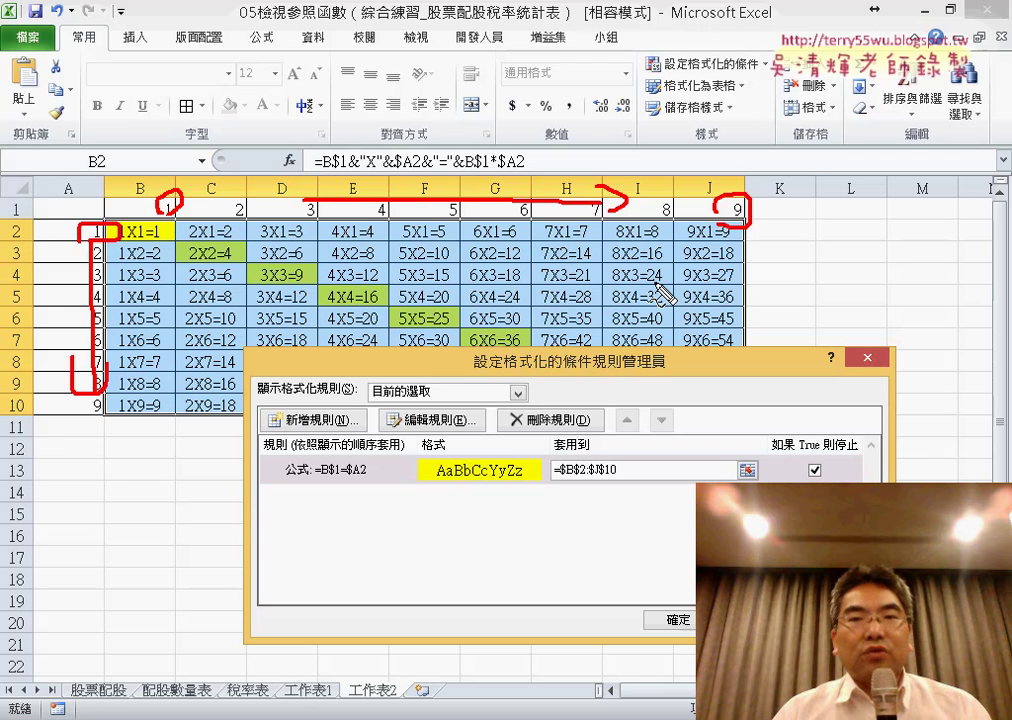
pyautogui.moveTo(770, 45); pyautogui.dragTo(748, 78)
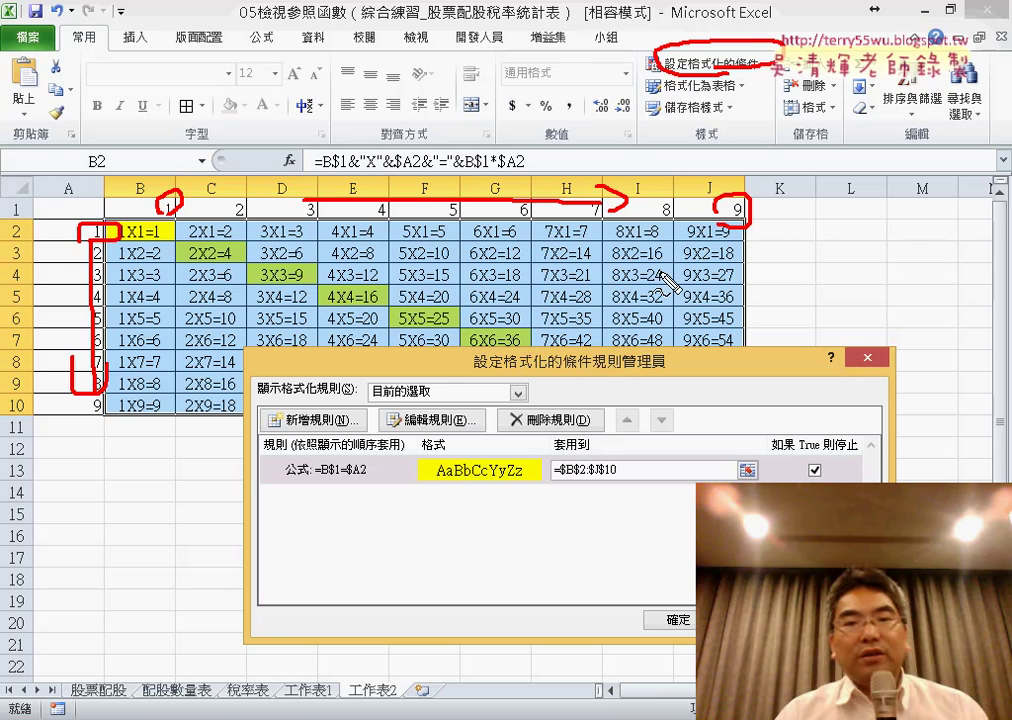
# Step: Close the rules list and start a new rule that uses a formula to pick cells
pyautogui.press('e')
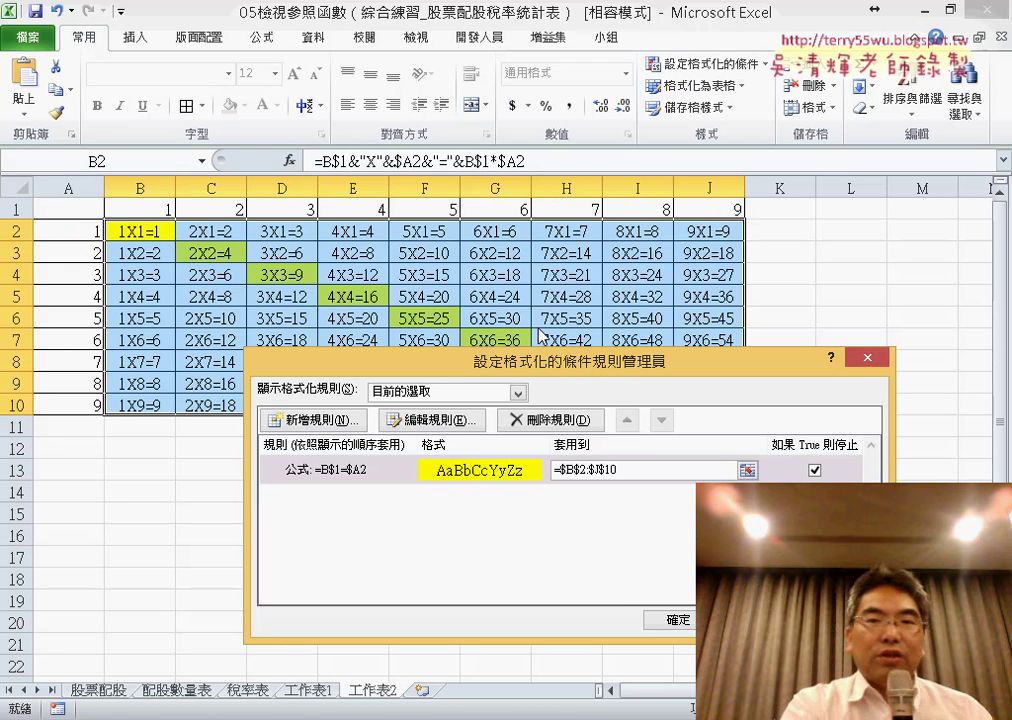
pyautogui.click(868, 358)
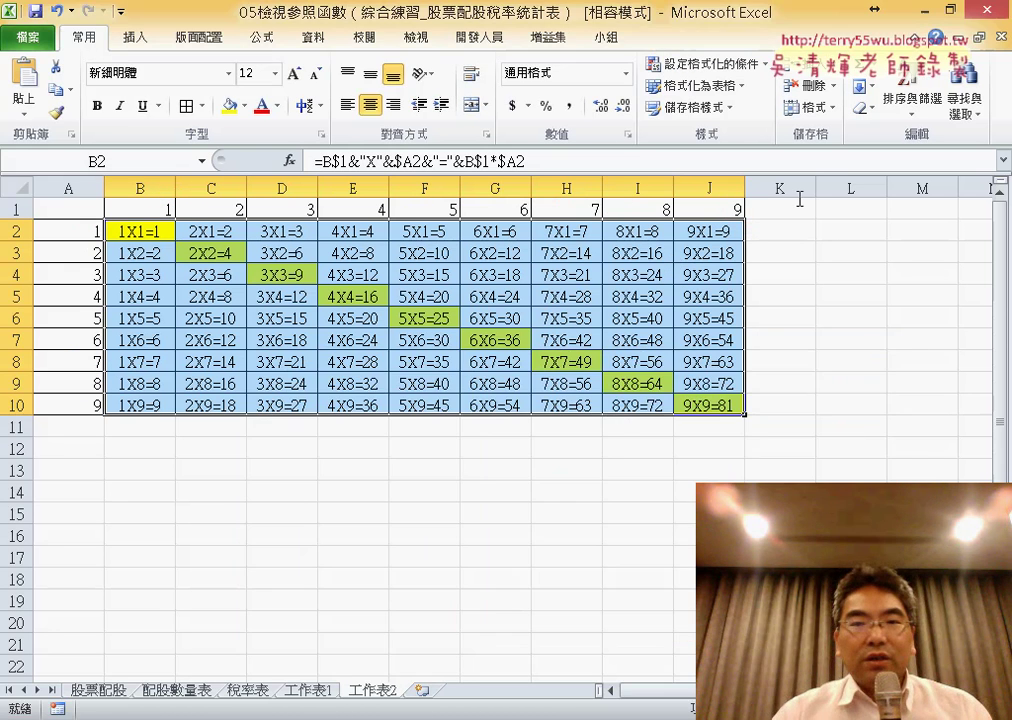
pyautogui.click(705, 63)
pyautogui.press('Escape')
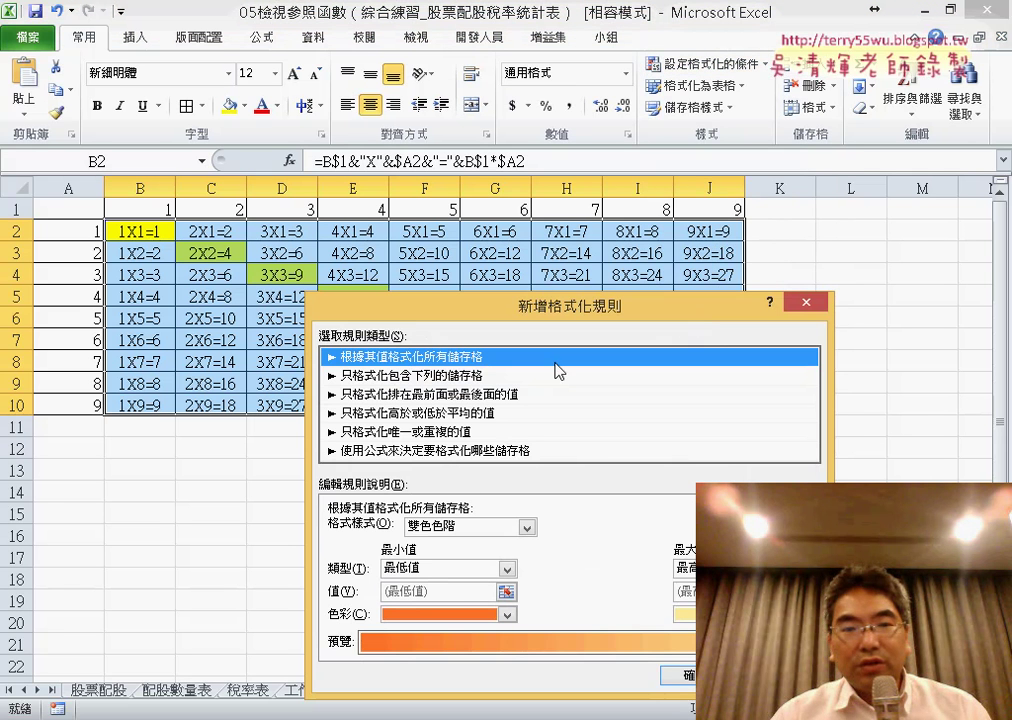
pyautogui.moveTo(486, 320); pyautogui.dragTo(401, 72)
pyautogui.click(436, 204)
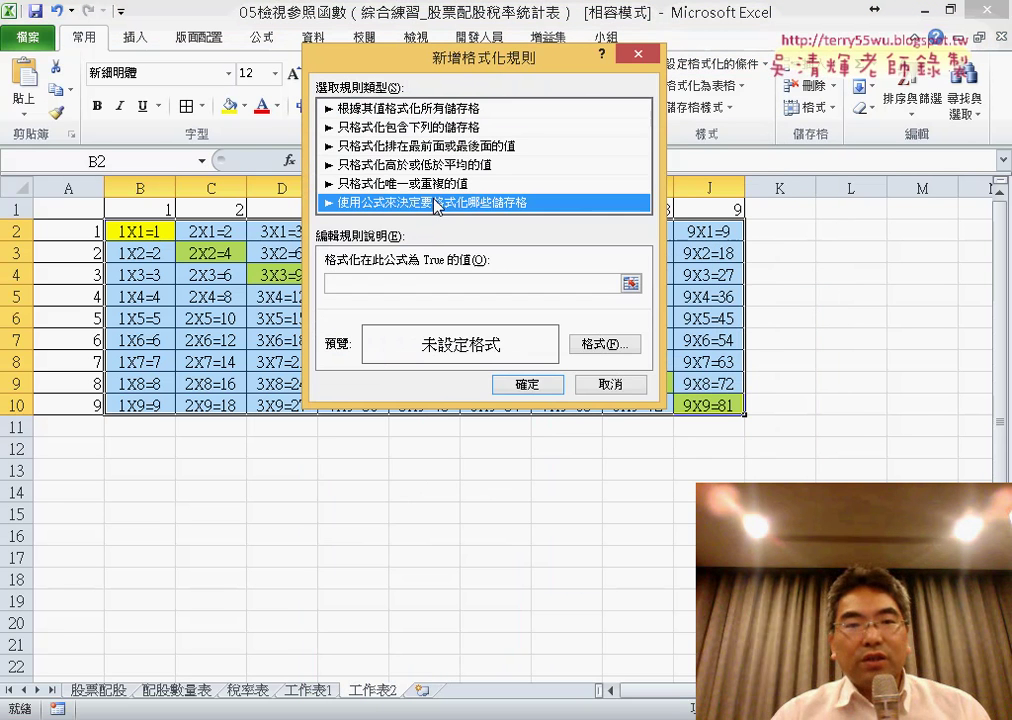
pyautogui.moveTo(489, 66); pyautogui.dragTo(485, 332)
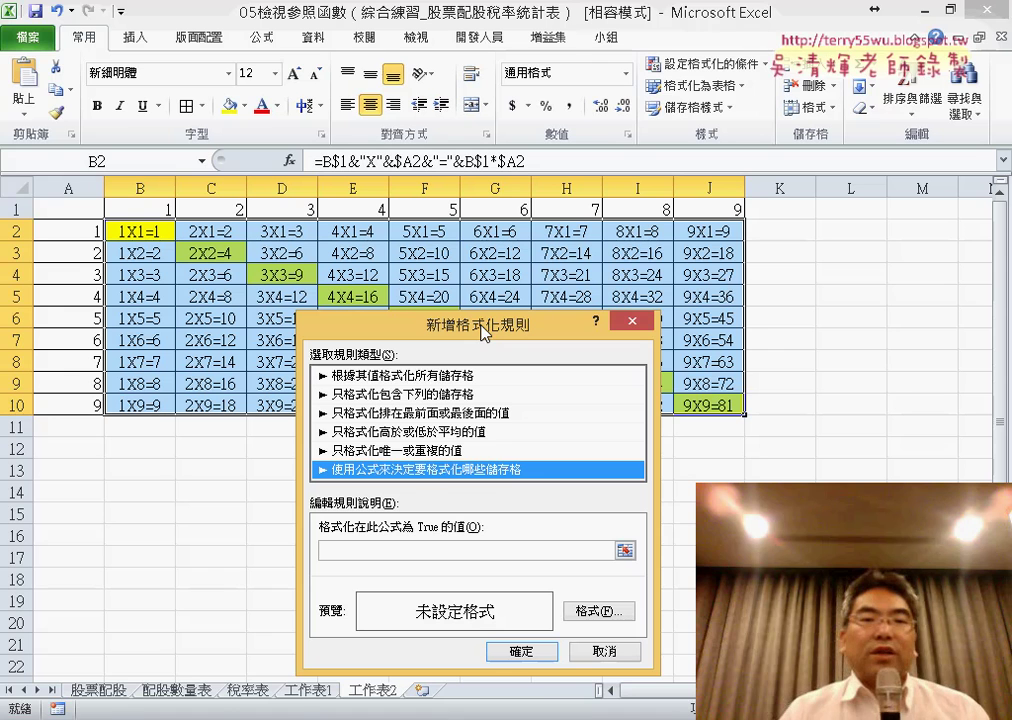
# Step: Build the condition from B1 and A2, fixing mixed references to =B$1=$A2 with F4
pyautogui.click(426, 547)
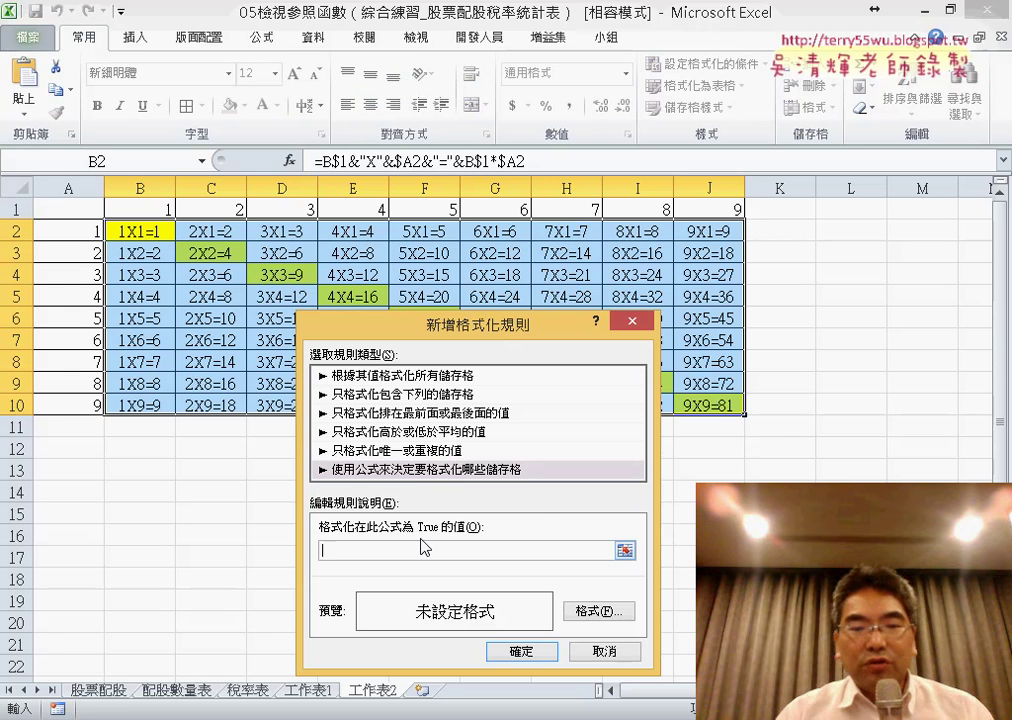
pyautogui.write('=')
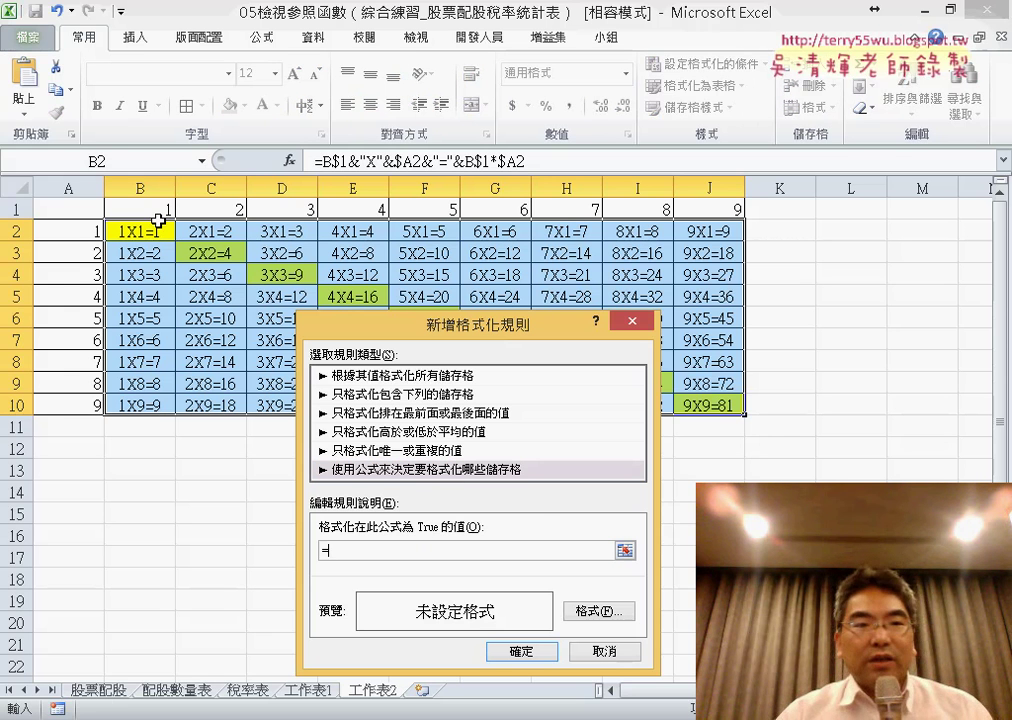
pyautogui.click(150, 212)
pyautogui.write('=')
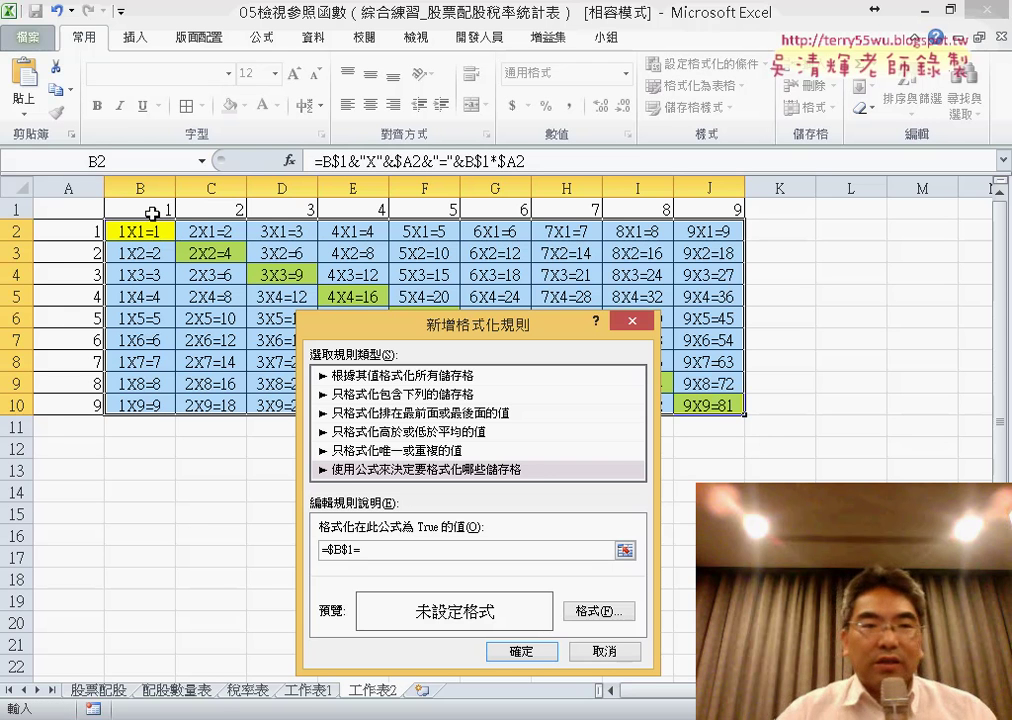
pyautogui.click(78, 235)
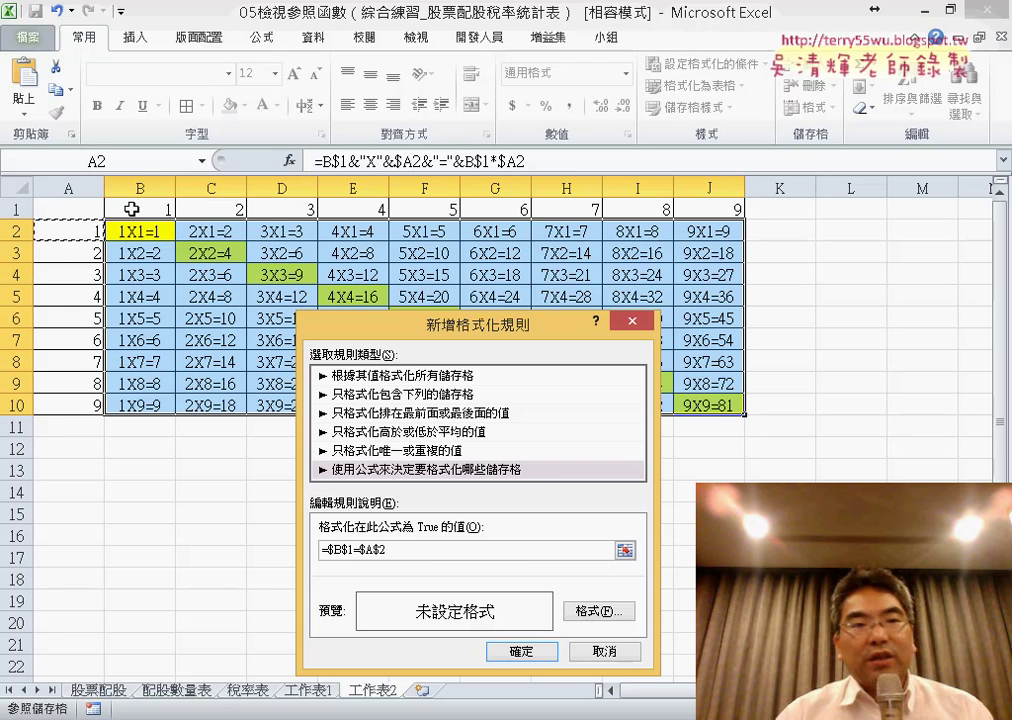
pyautogui.doubleClick(330, 549)
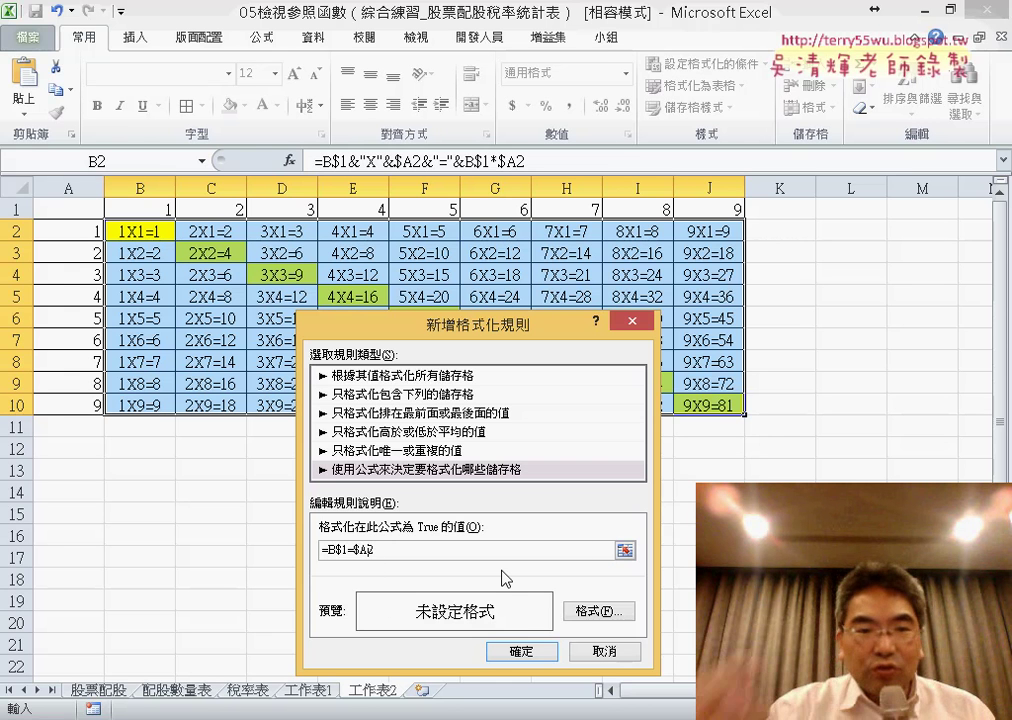
pyautogui.press('F4')
pyautogui.press('F4')
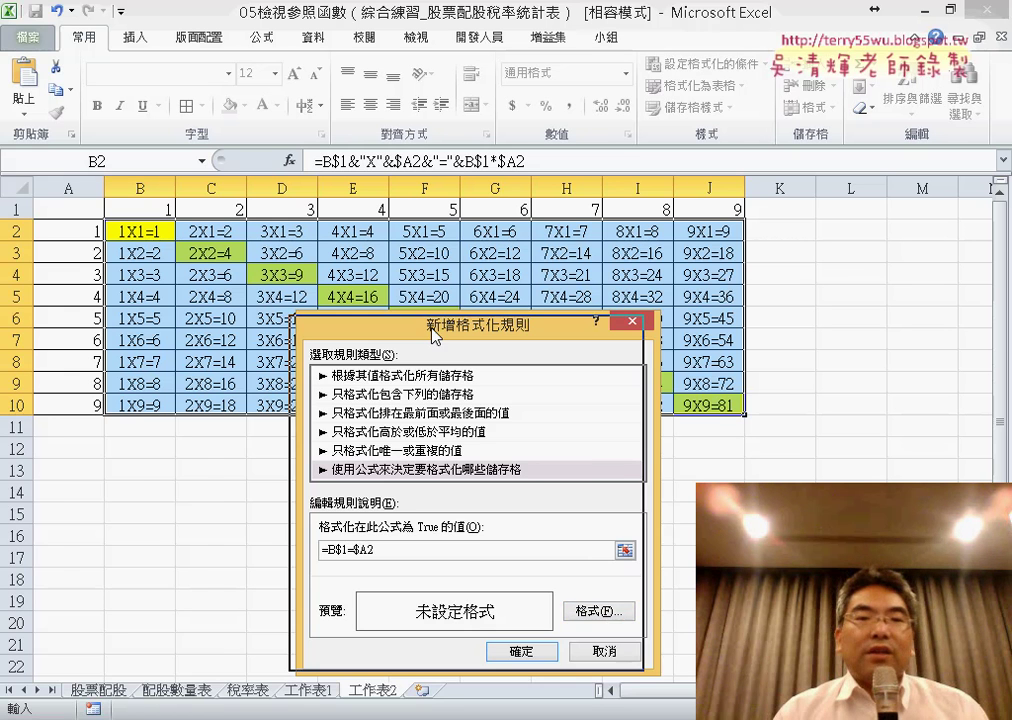
pyautogui.moveTo(451, 334); pyautogui.dragTo(201, 462)
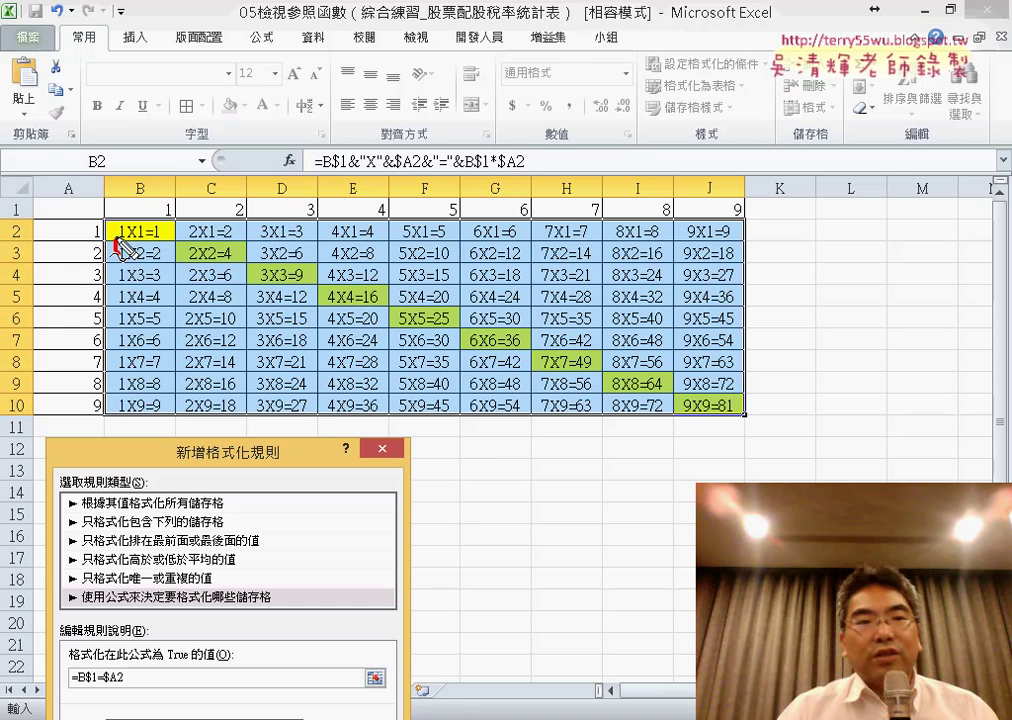
pyautogui.moveTo(117, 240); pyautogui.dragTo(155, 222)
pyautogui.moveTo(192, 270); pyautogui.dragTo(230, 260)
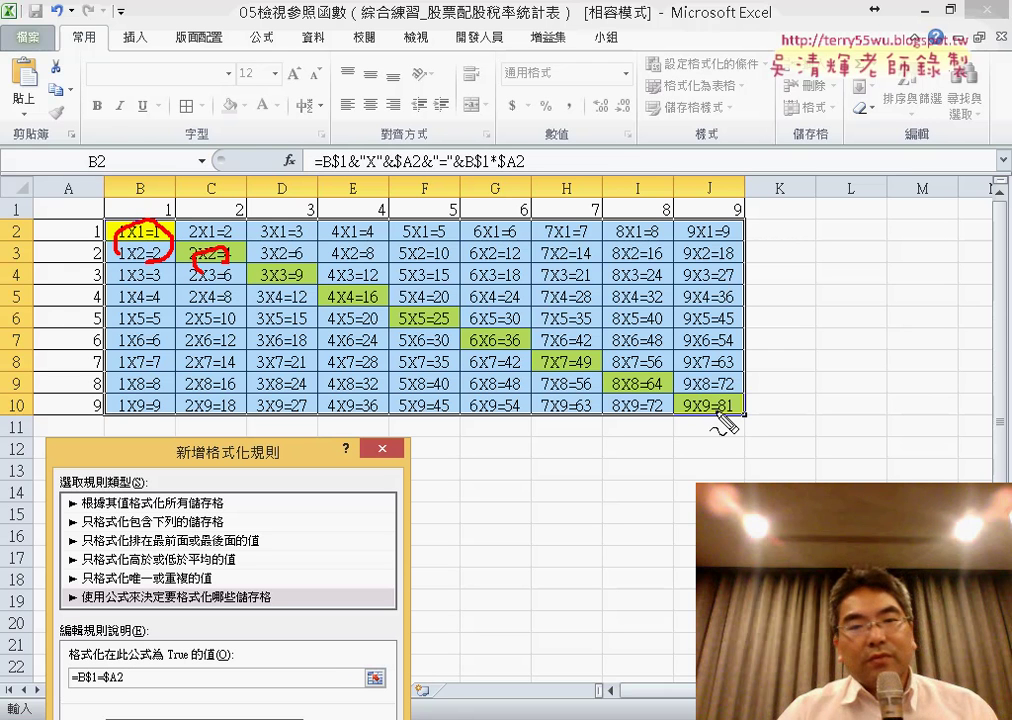
pyautogui.moveTo(298, 272)
pyautogui.mouseDown()
pyautogui.moveTo(445, 303)
pyautogui.moveTo(712, 410)
pyautogui.mouseUp()
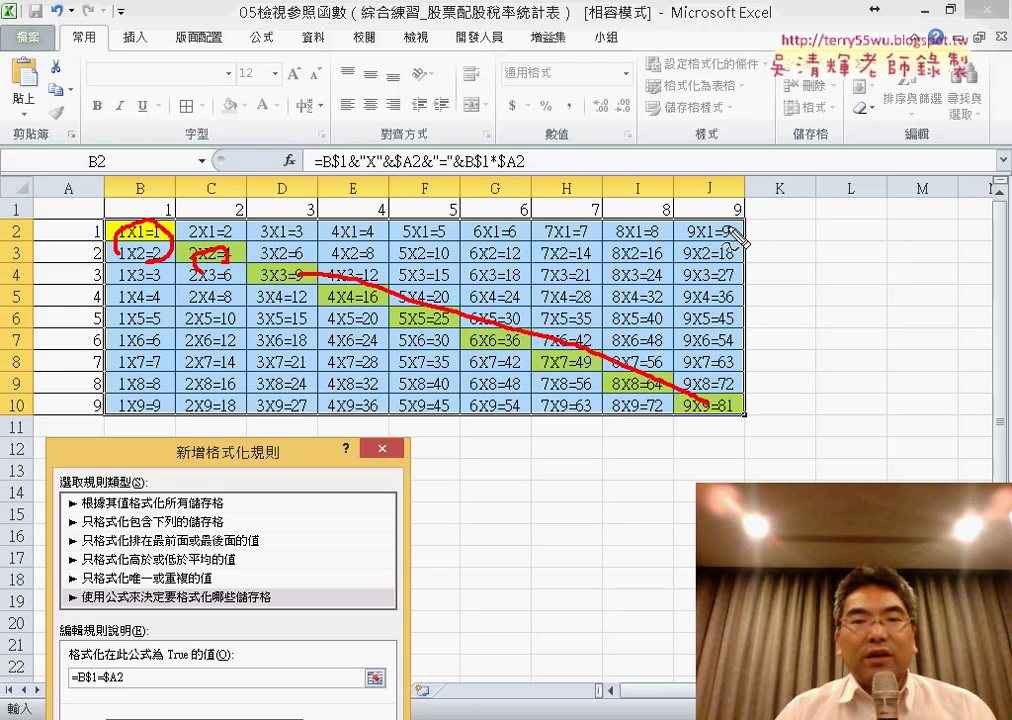
pyautogui.moveTo(710, 234)
pyautogui.mouseDown()
pyautogui.moveTo(252, 357)
pyautogui.moveTo(118, 405)
pyautogui.mouseUp()
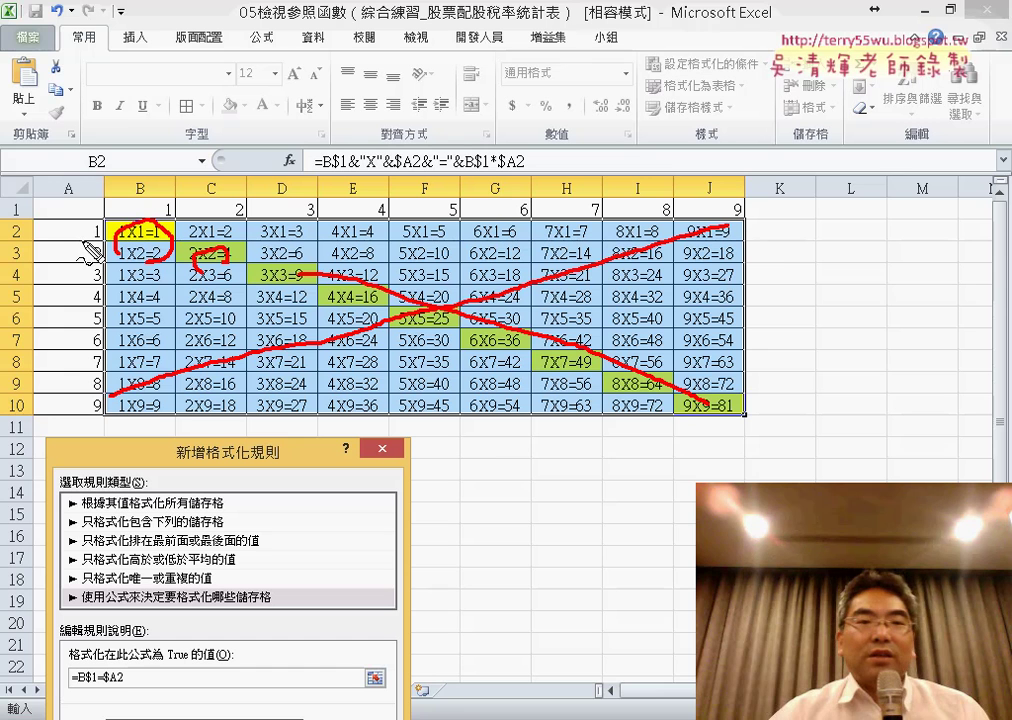
pyautogui.moveTo(74, 253); pyautogui.dragTo(95, 252)
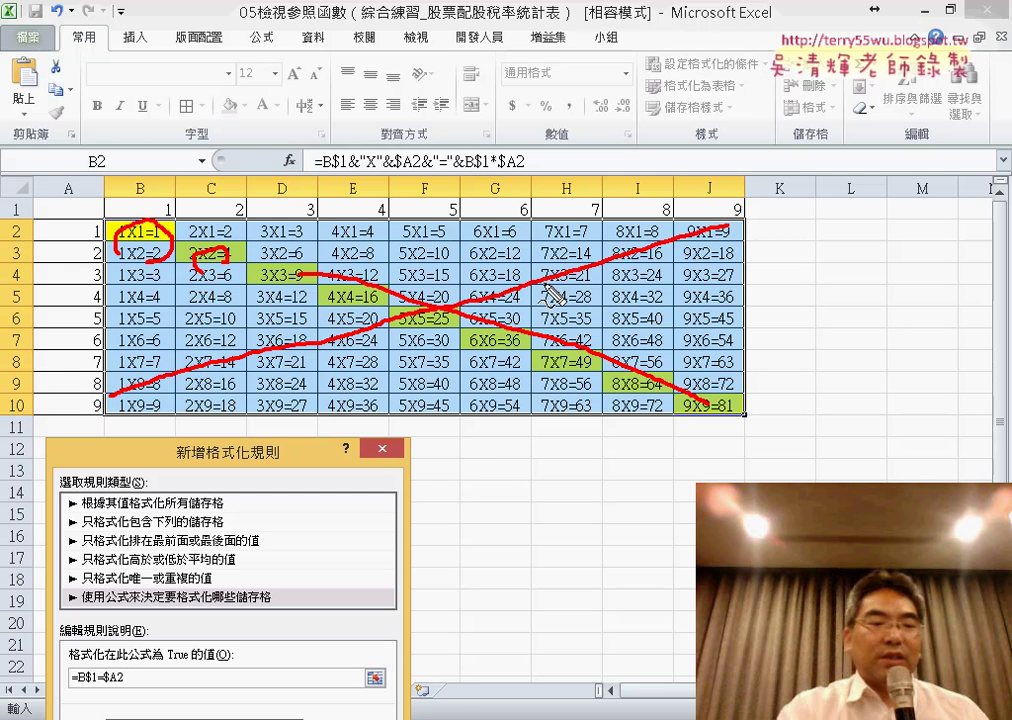
pyautogui.press('Escape')
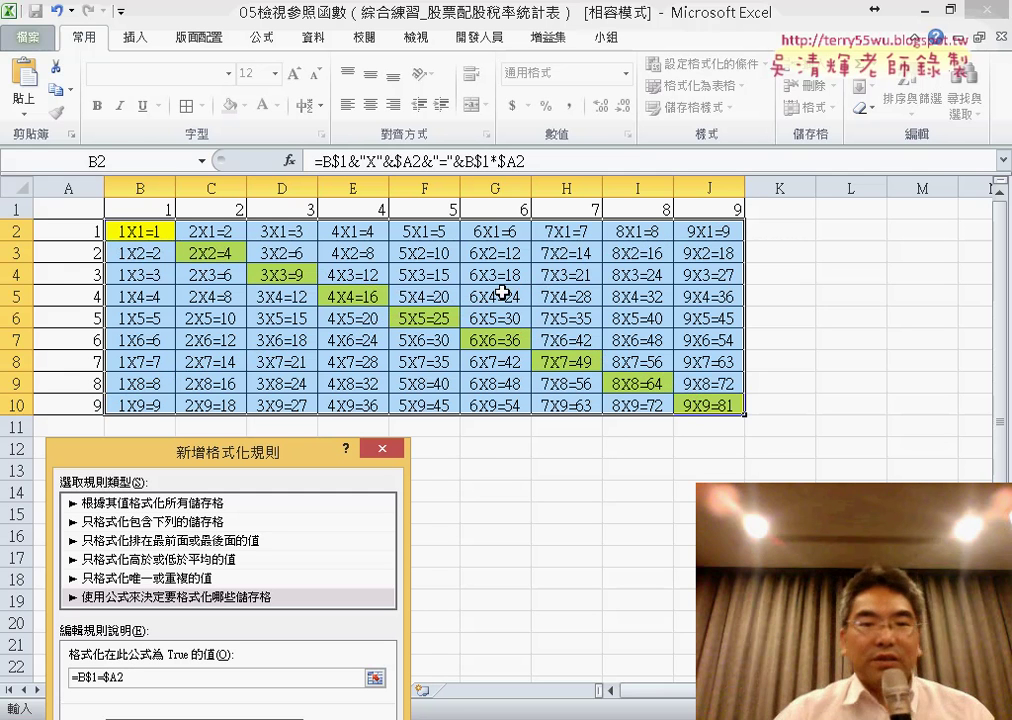